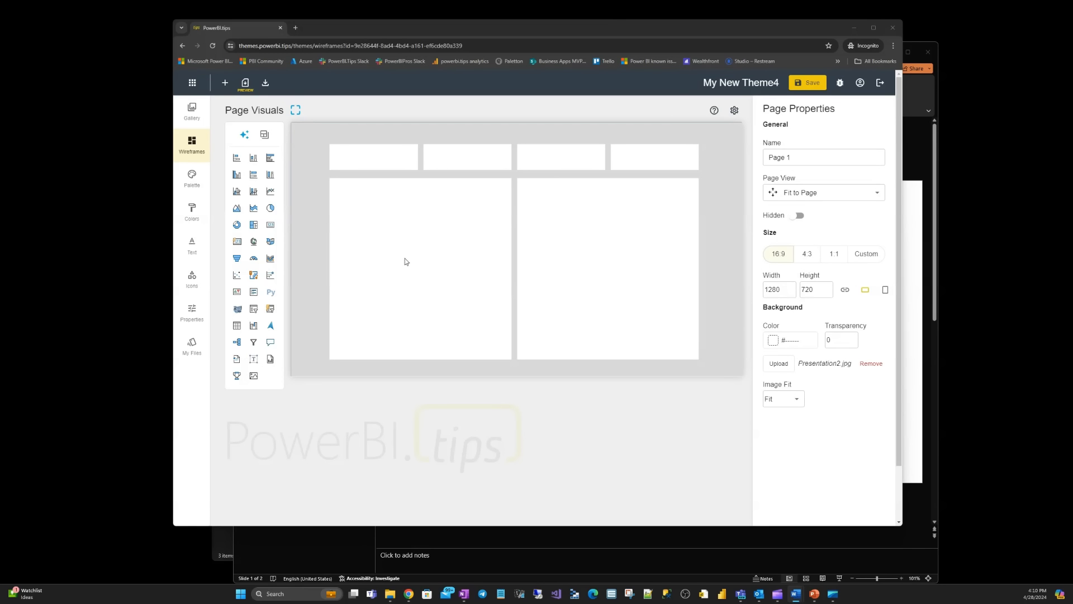
Step: Run the AI auto layout on the page and fill its areas with four cards, an area chart and a 100% stacked column chart
left_click(246, 138)
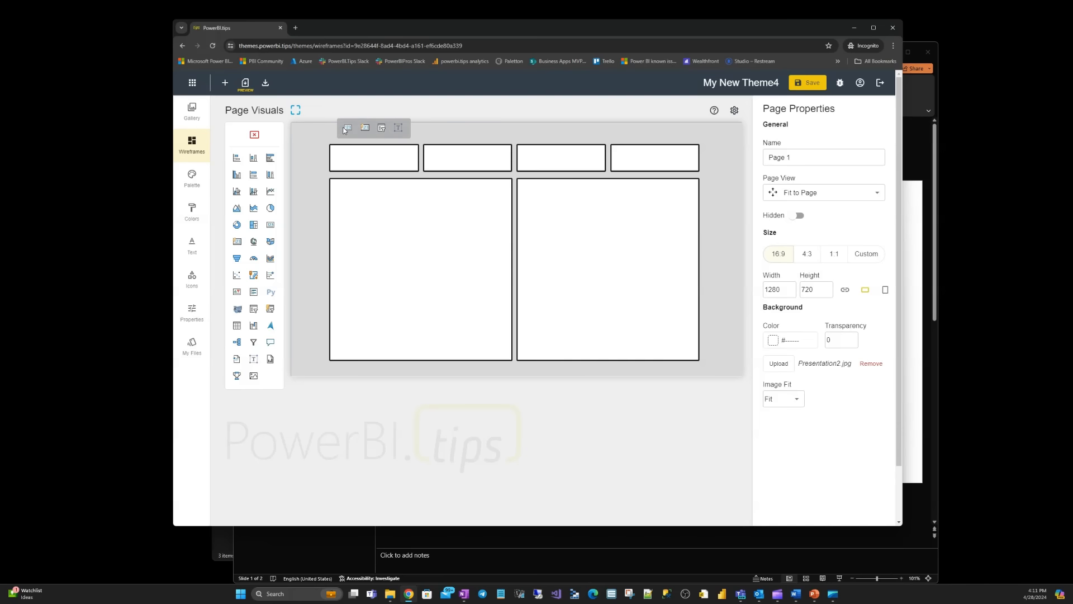
left_click(347, 128)
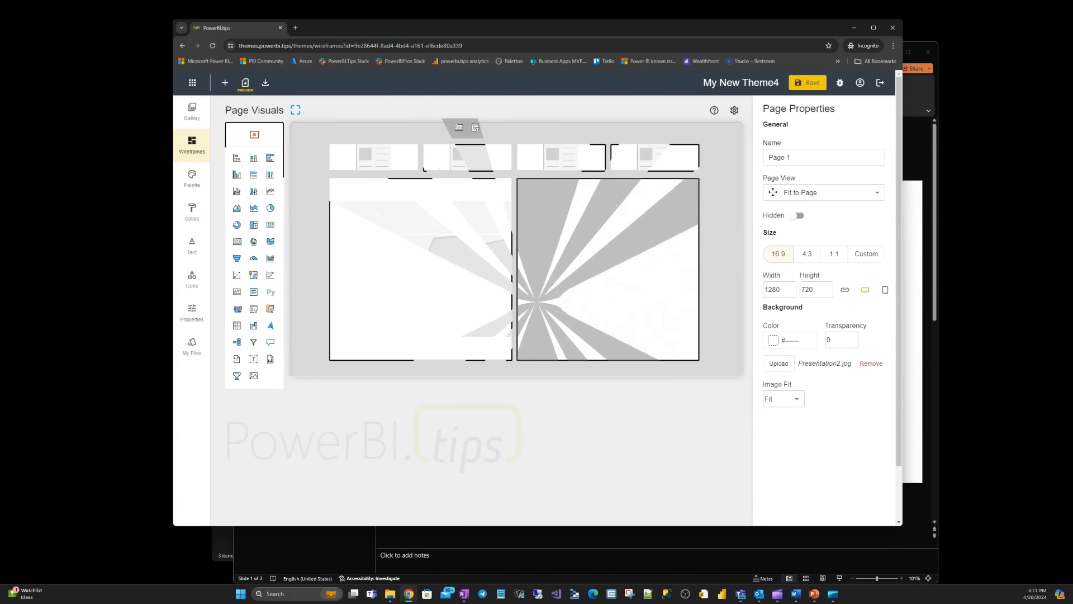
left_click(270, 174)
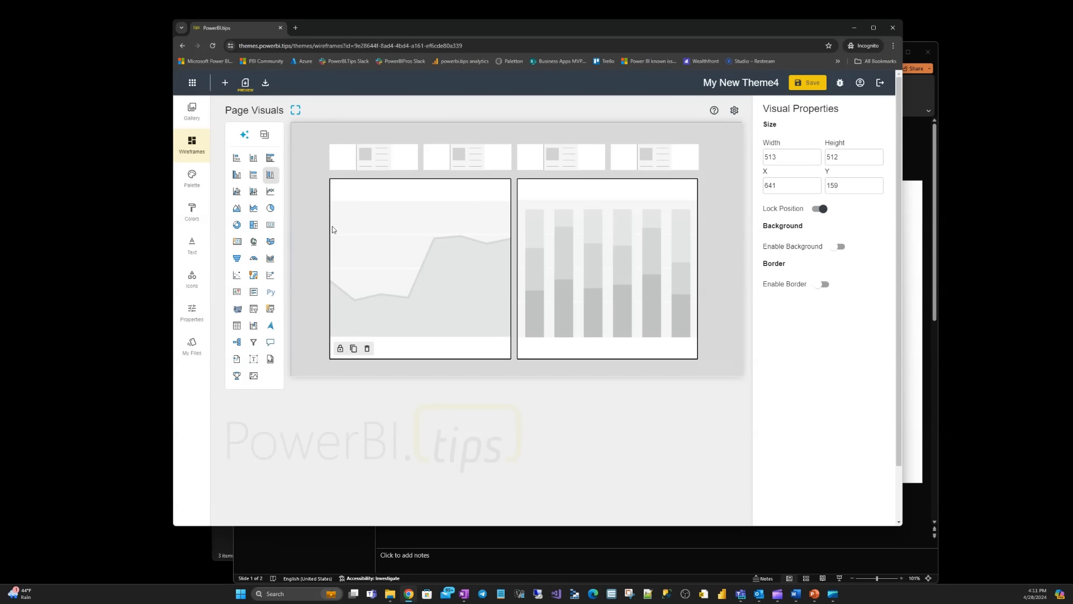
Step: Examine the background image files in File Explorer and the box shapes on both slides of Presentation1 in PowerPoint
left_click_drag(746, 23, 643, 26)
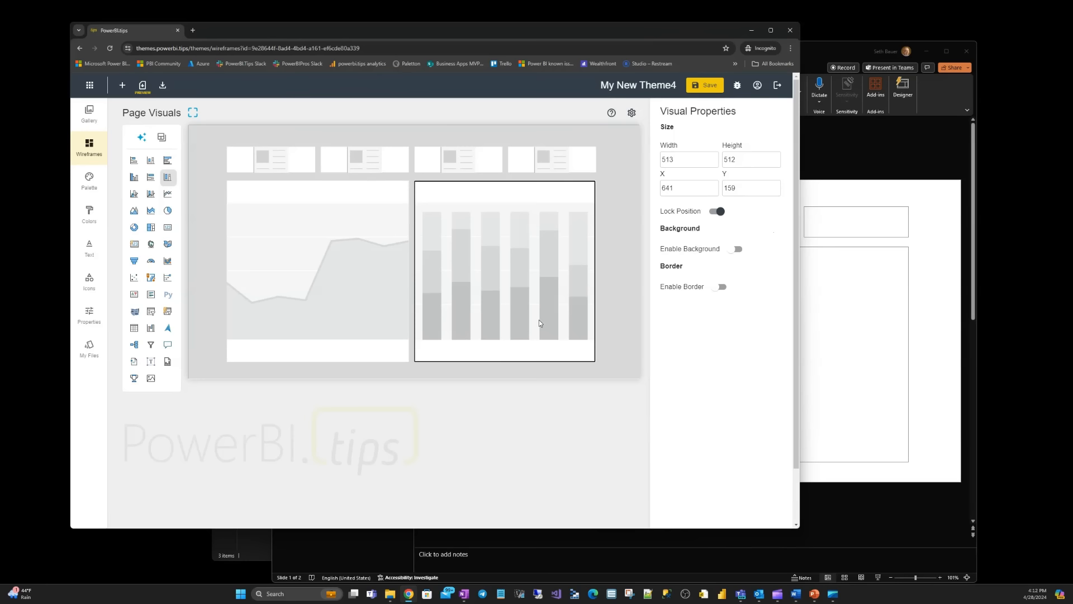
mouse_move(527, 323)
left_click(389, 594)
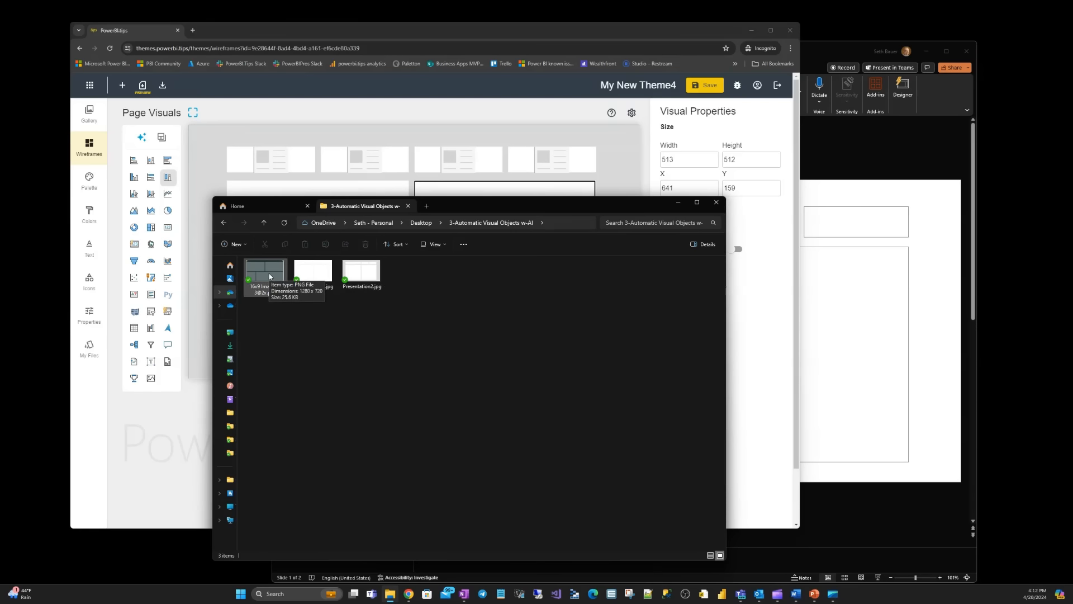
left_click(903, 149)
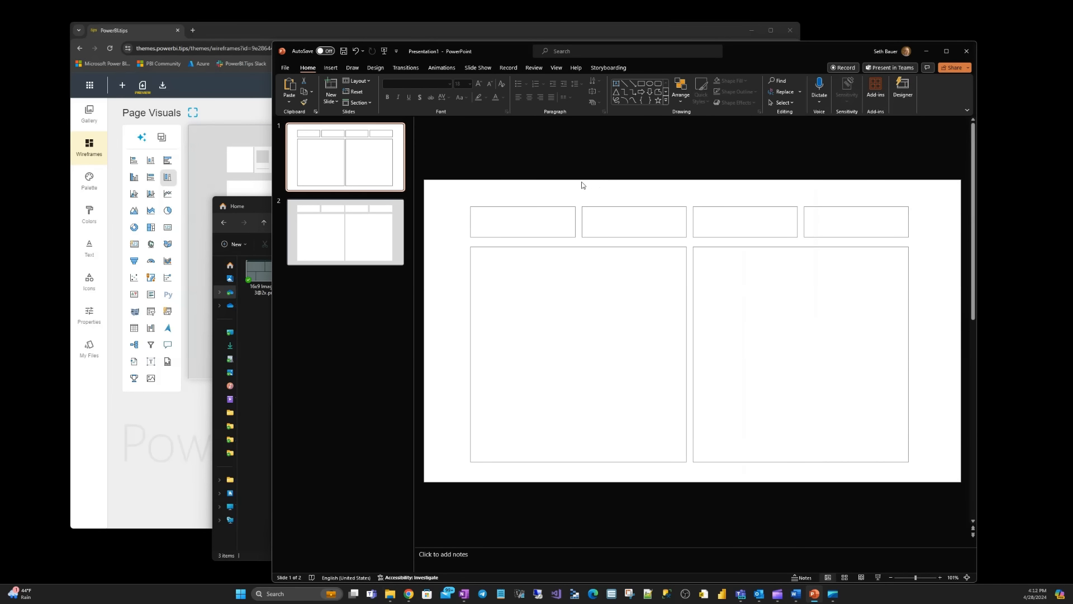
left_click(547, 211)
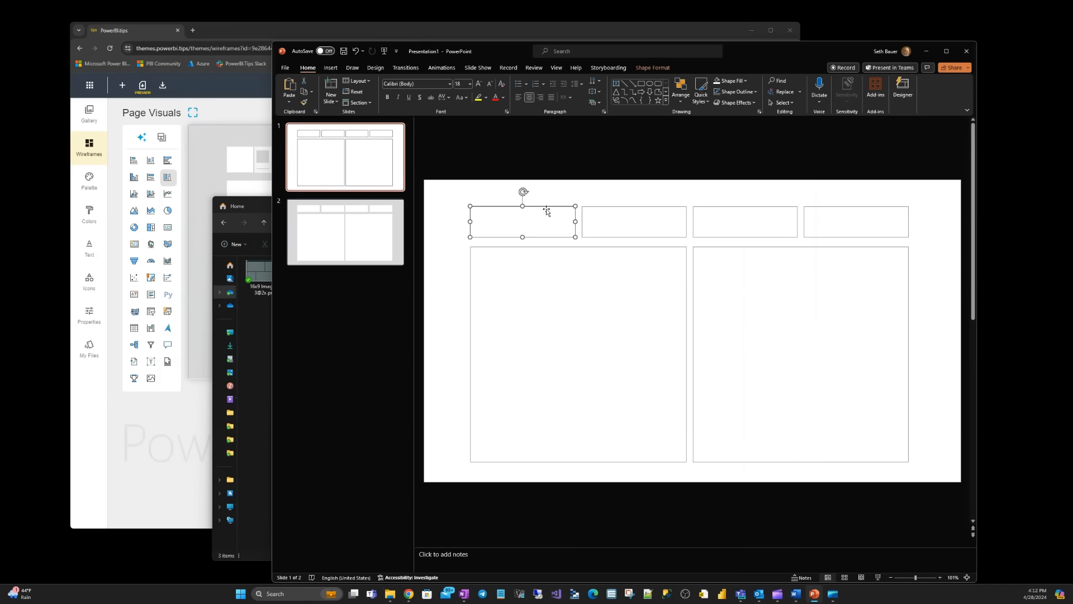
left_click(649, 213)
left_click(727, 217)
left_click(743, 207)
left_click(817, 207)
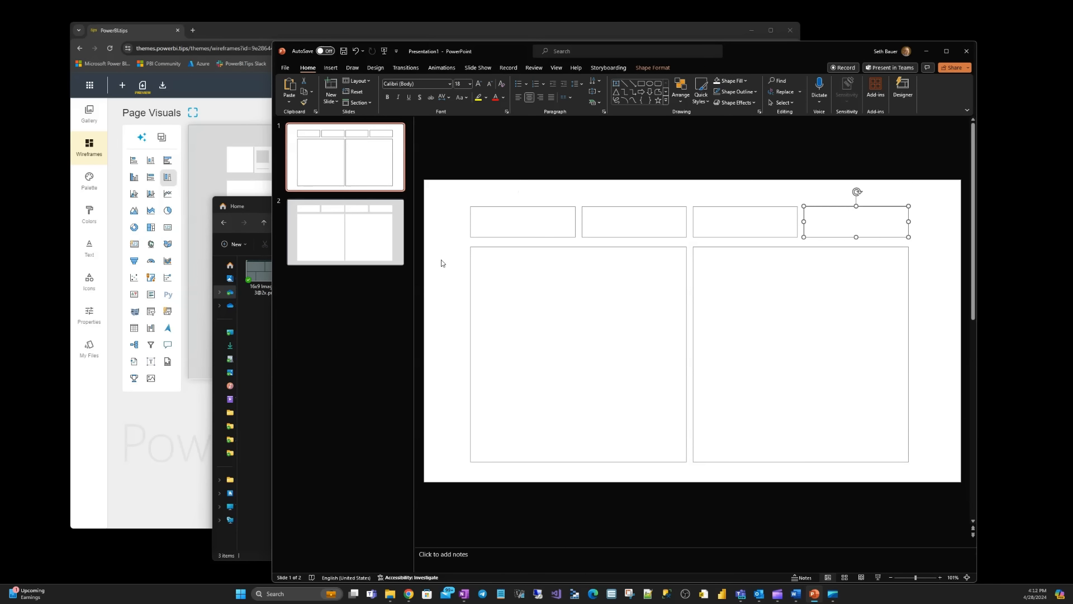
left_click(398, 250)
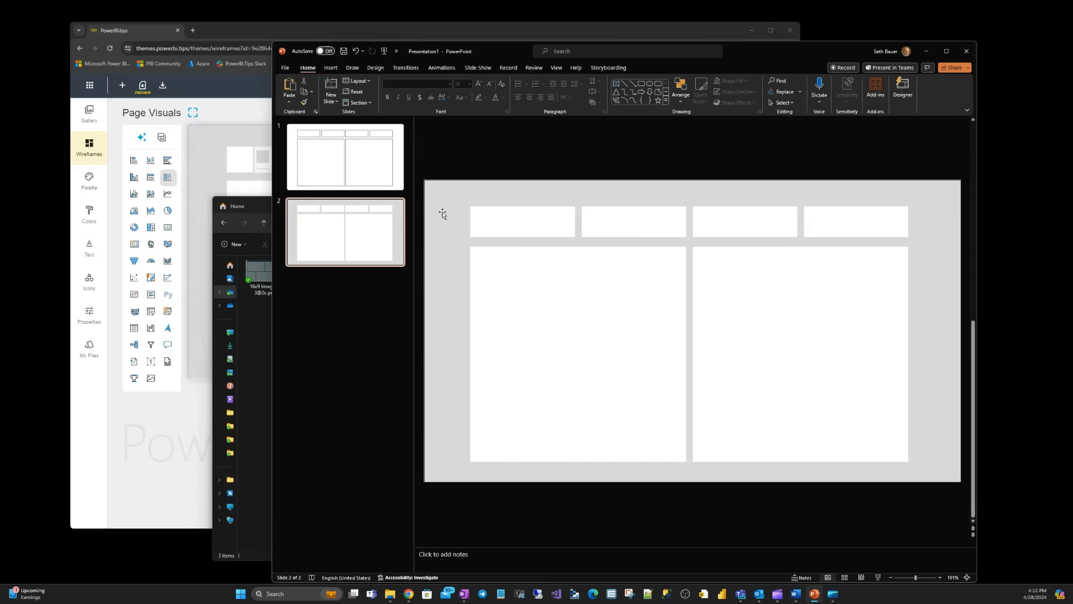
left_click(492, 216)
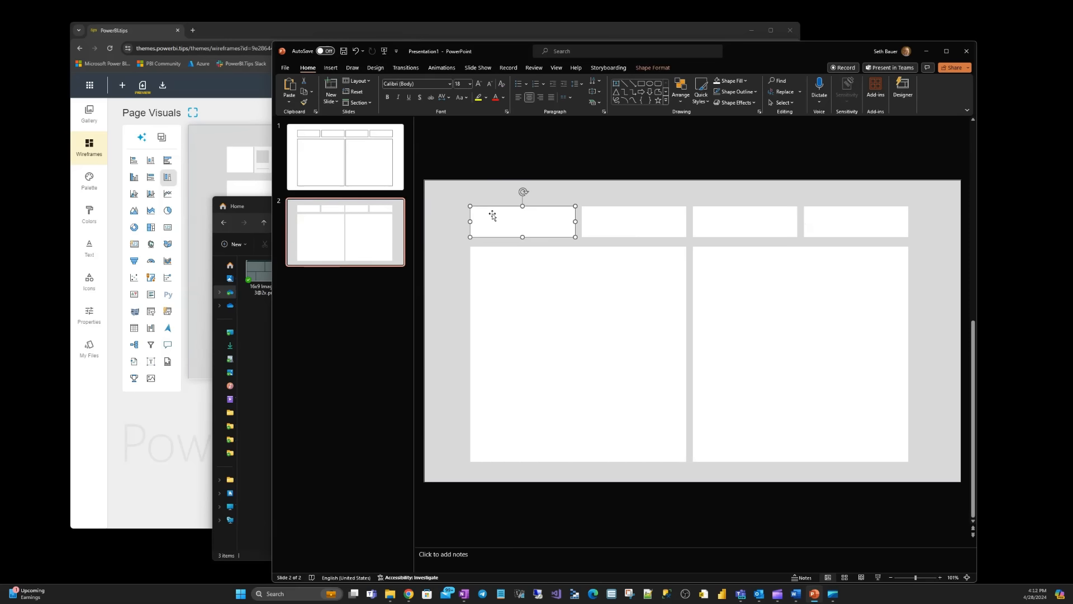
left_click(441, 252)
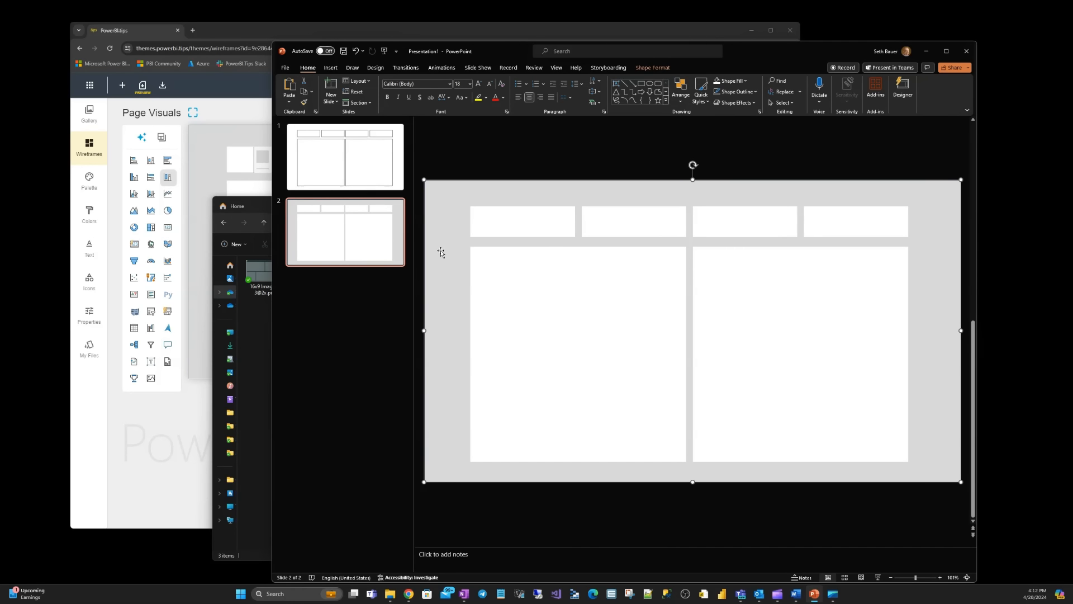
left_click(283, 31)
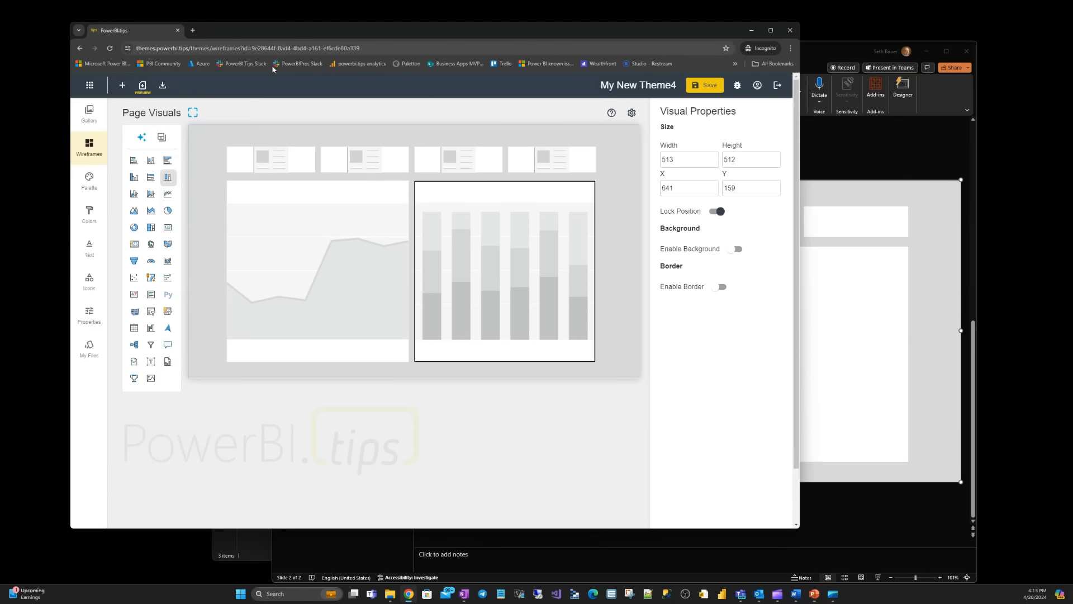
left_click(122, 86)
left_click(490, 341)
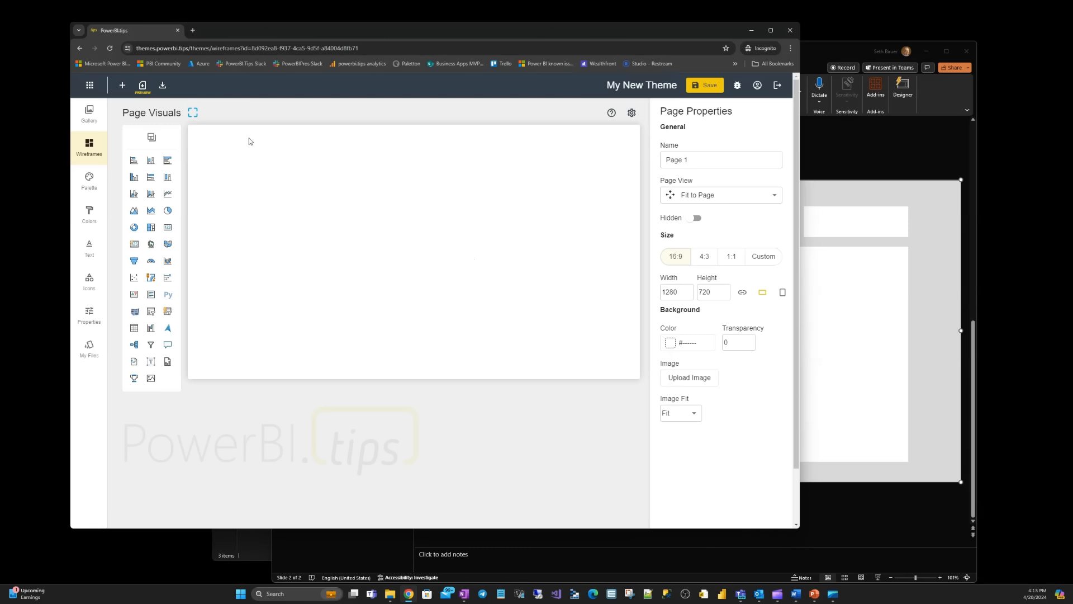
left_click(691, 378)
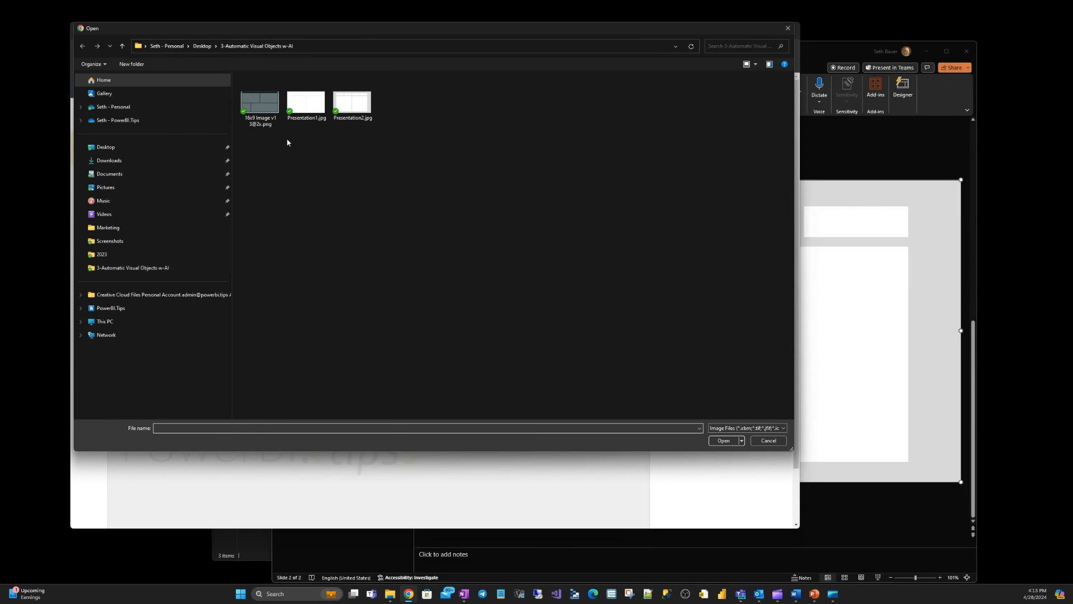
left_click(260, 104)
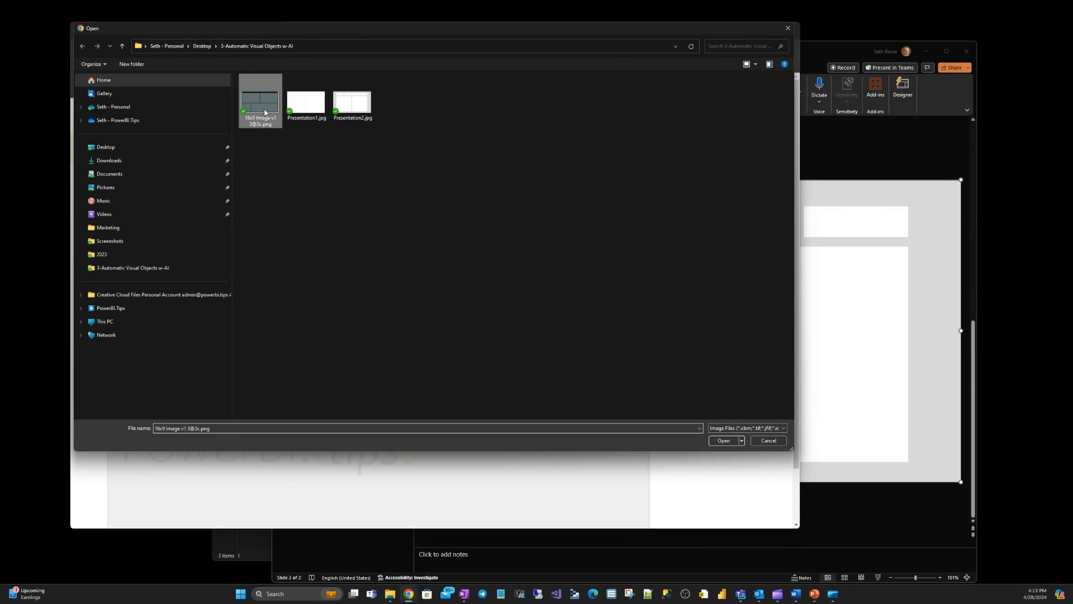
left_click(722, 441)
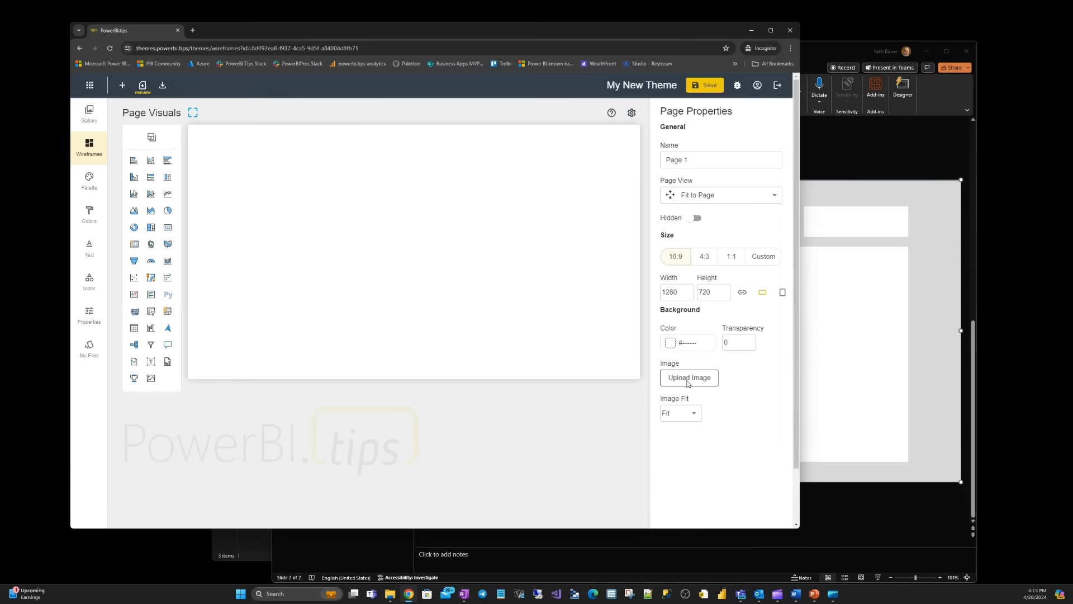
Step: Add a second page to the wireframe and upload Presentation1.jpg as its background image
left_click(193, 112)
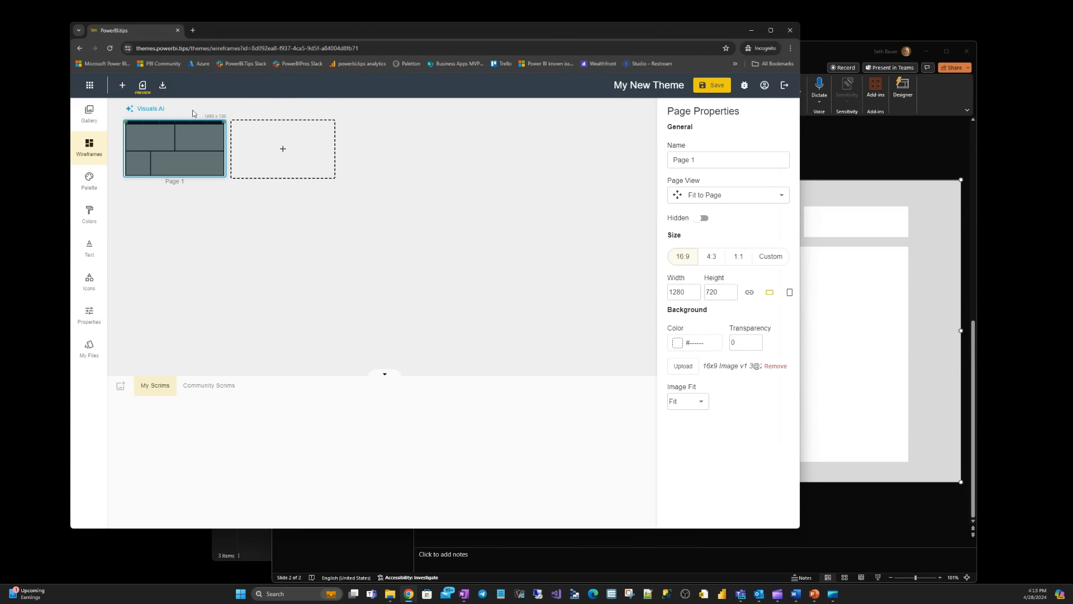
left_click(299, 157)
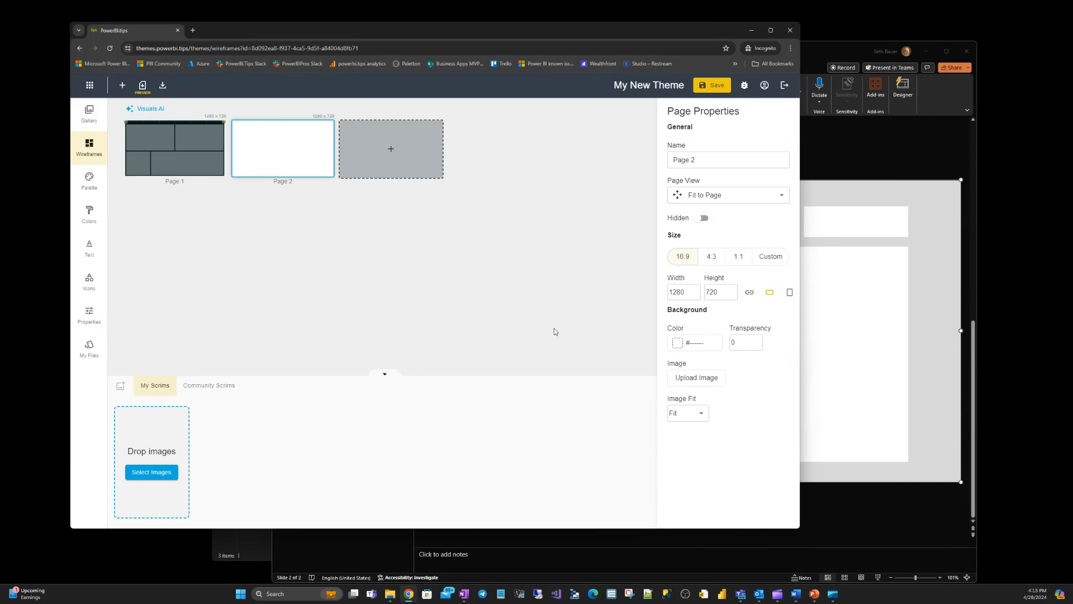
left_click(694, 375)
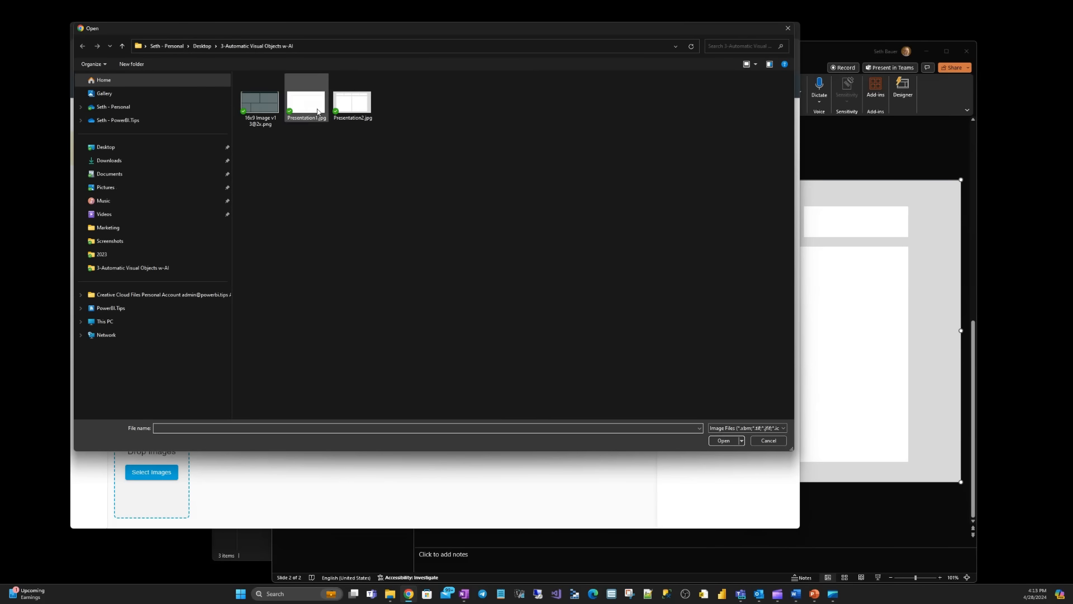
left_click(306, 103)
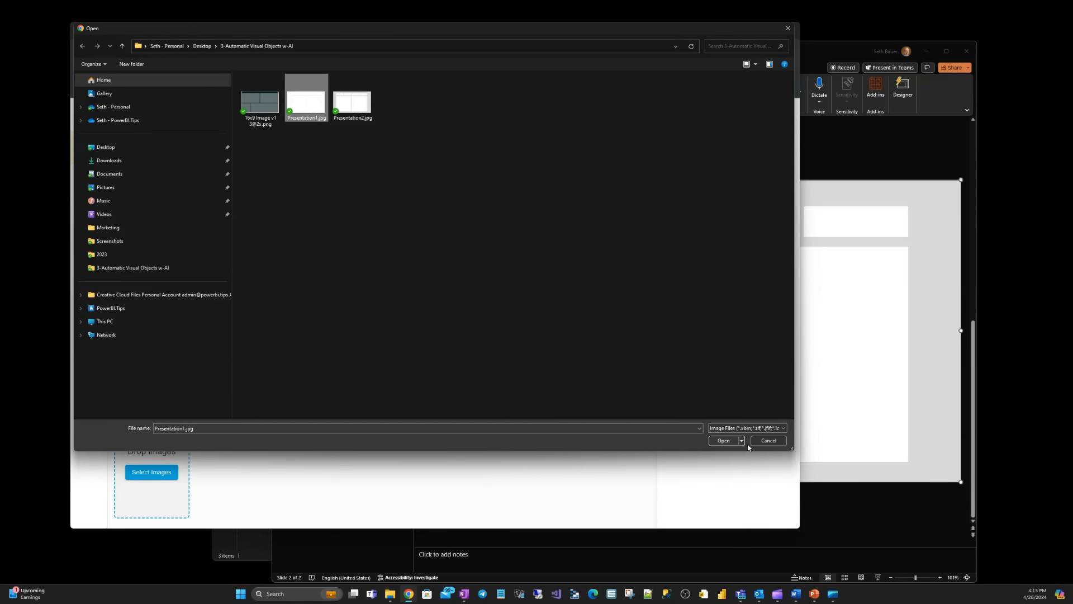
left_click(725, 441)
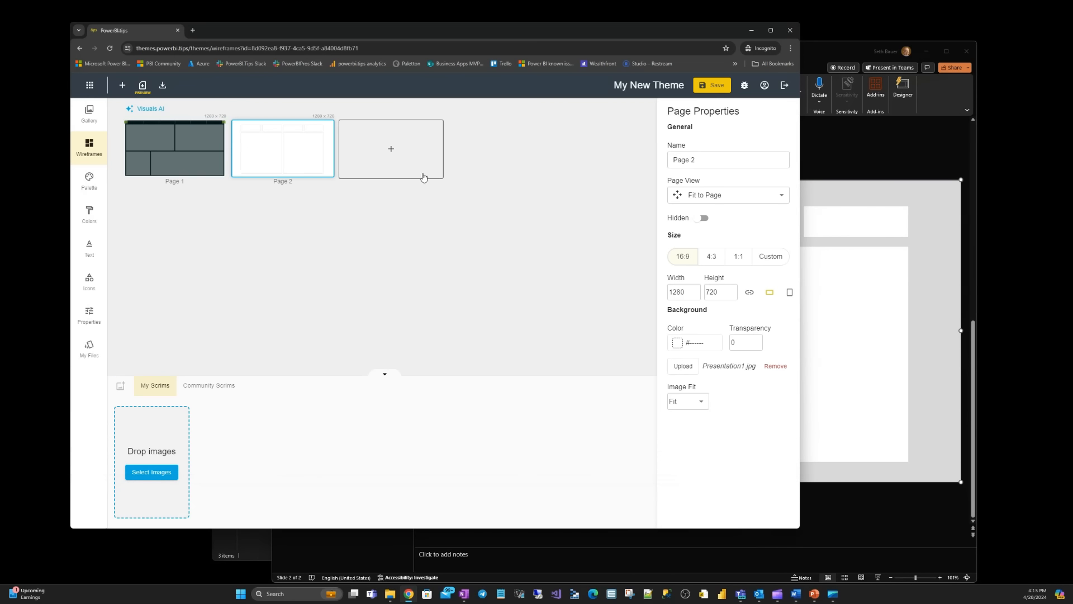
Step: Add a third page, open it for adding visuals and upload Presentation2.jpg as its background image
left_click(395, 149)
left_click(421, 169)
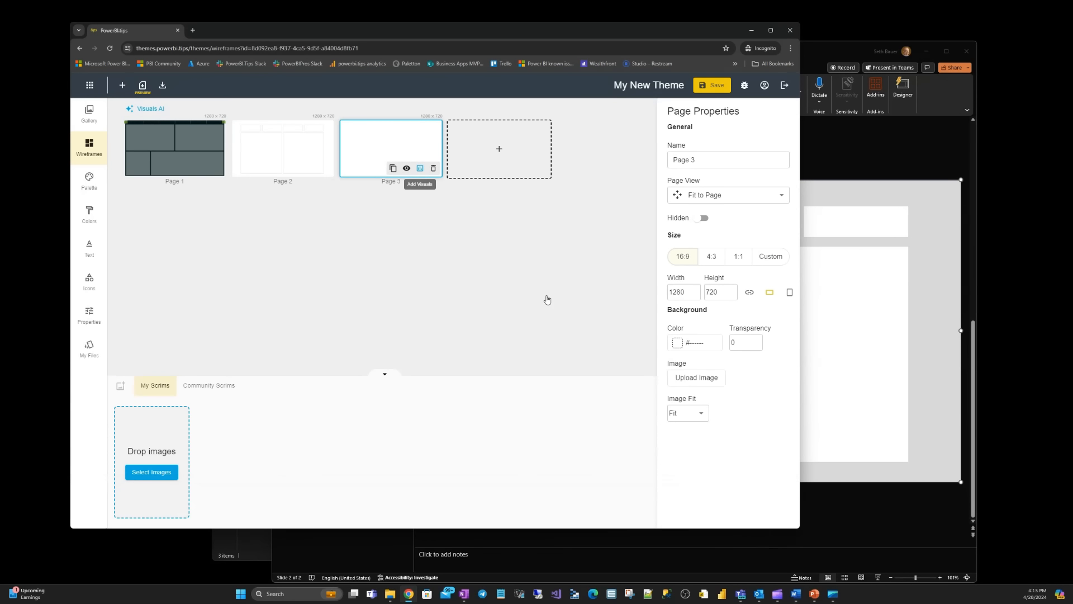
left_click(690, 378)
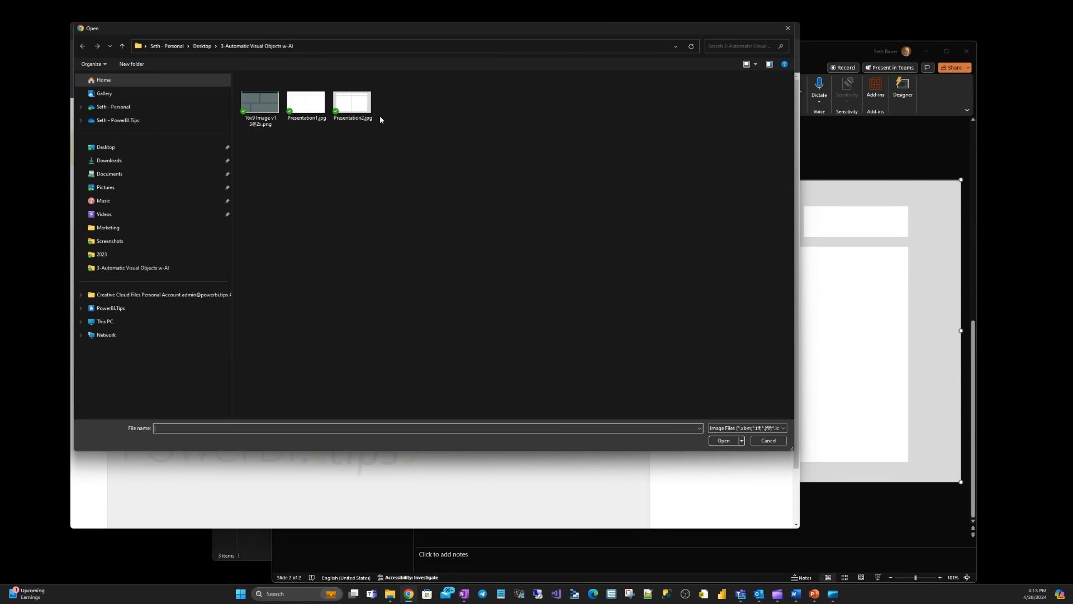
left_click(358, 106)
left_click(721, 441)
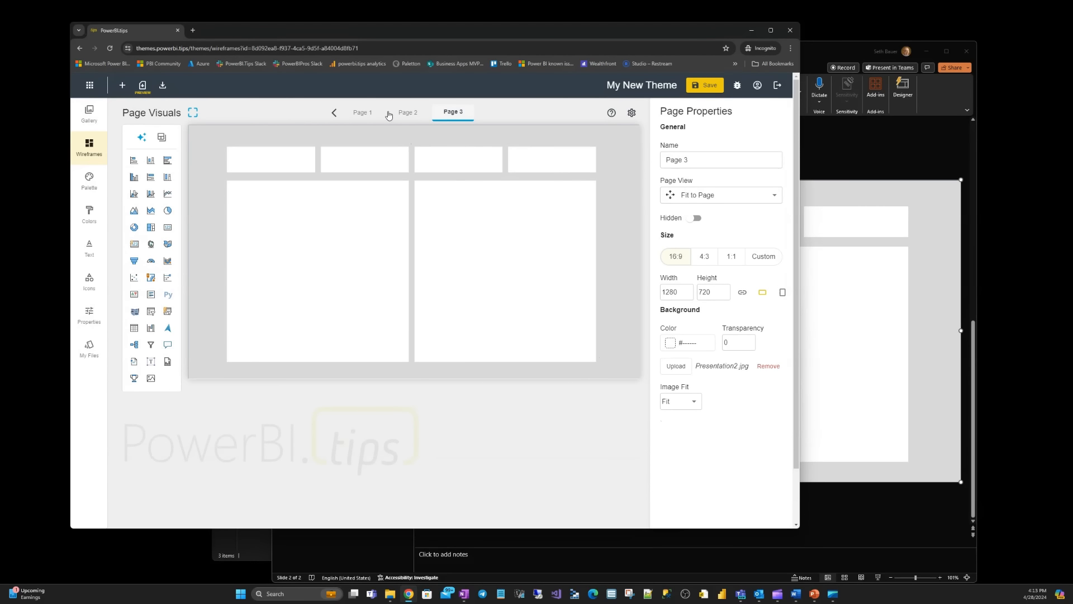
Step: Run the AI auto layout on Page 1 and place a line chart in the upper-left area
left_click(363, 113)
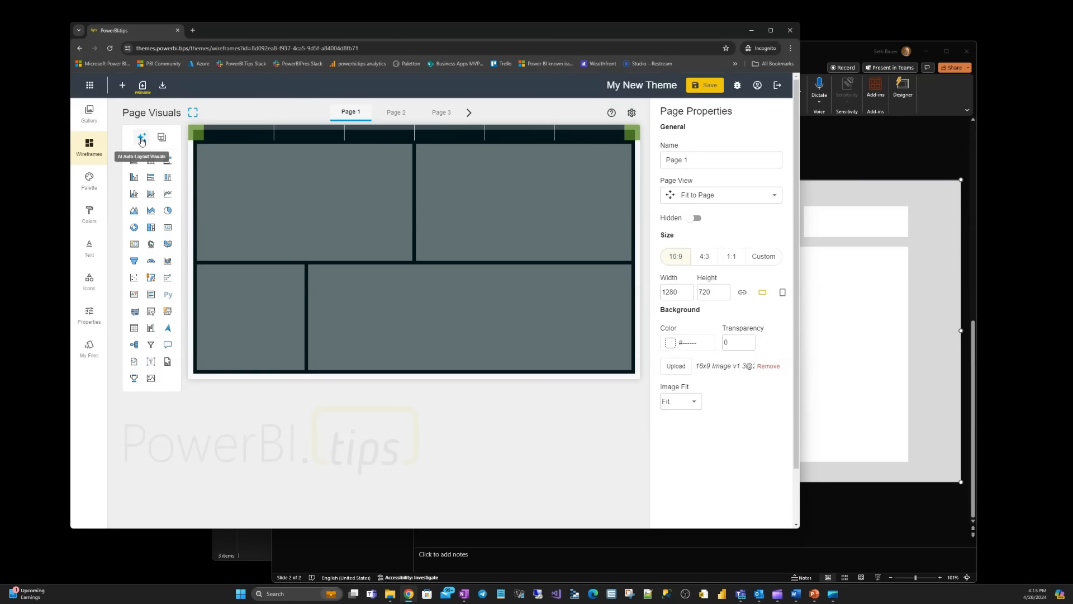
left_click(141, 140)
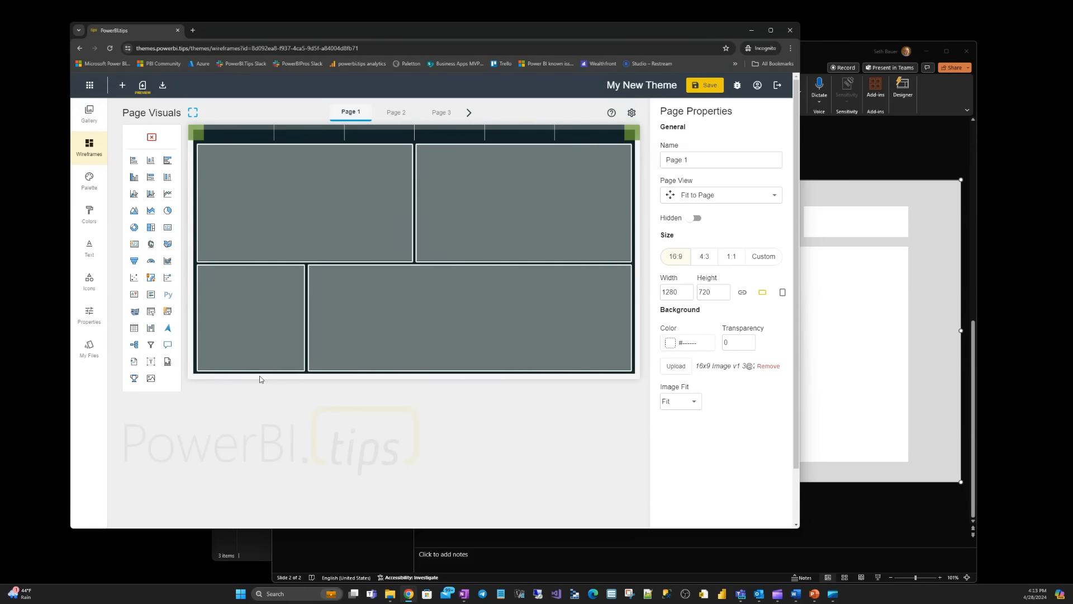
mouse_move(359, 211)
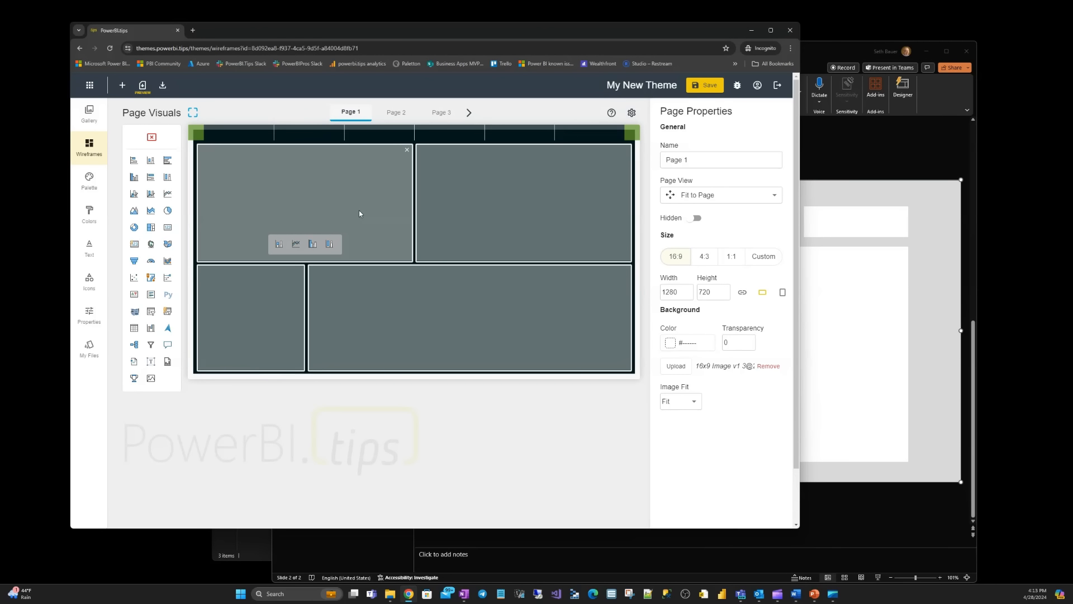
left_click(359, 210)
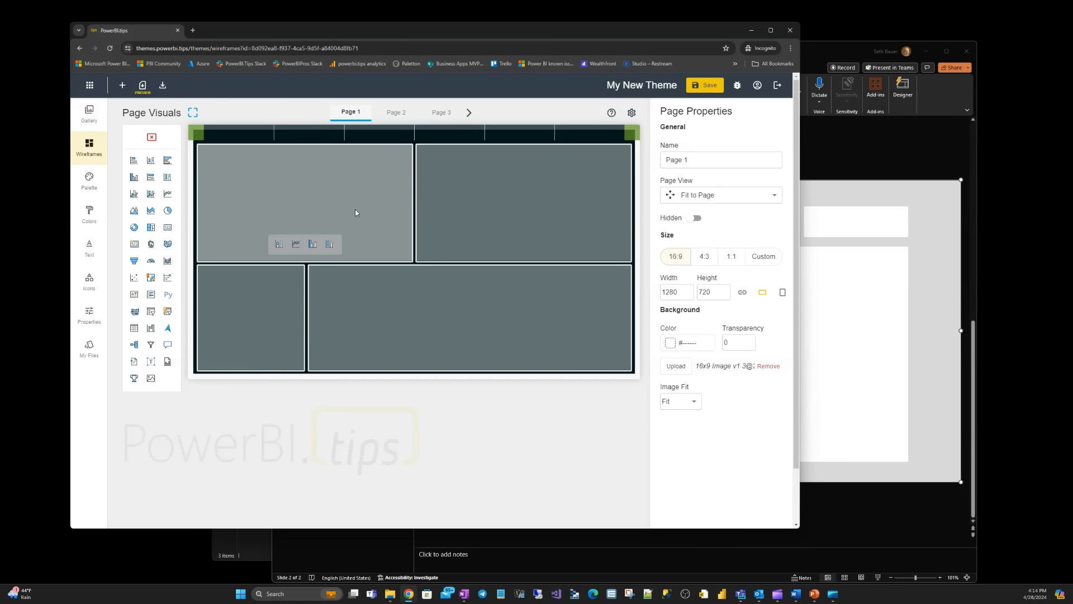
left_click(296, 246)
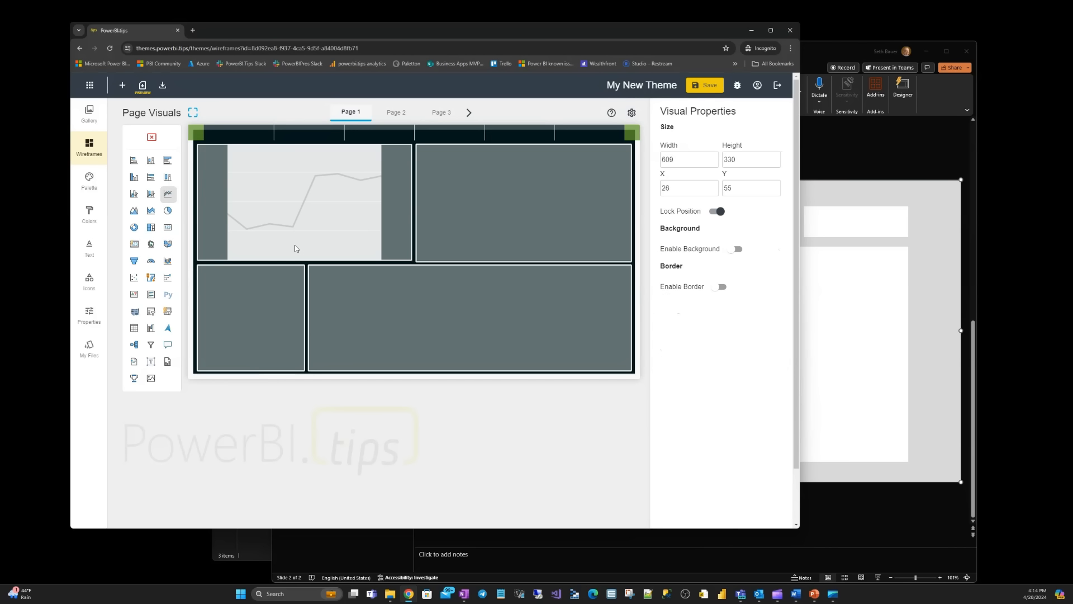
Step: Fill Page 1's remaining areas with a clustered column chart upper right, a scatter chart lower right and a donut chart lower left
left_click(494, 226)
left_click(530, 246)
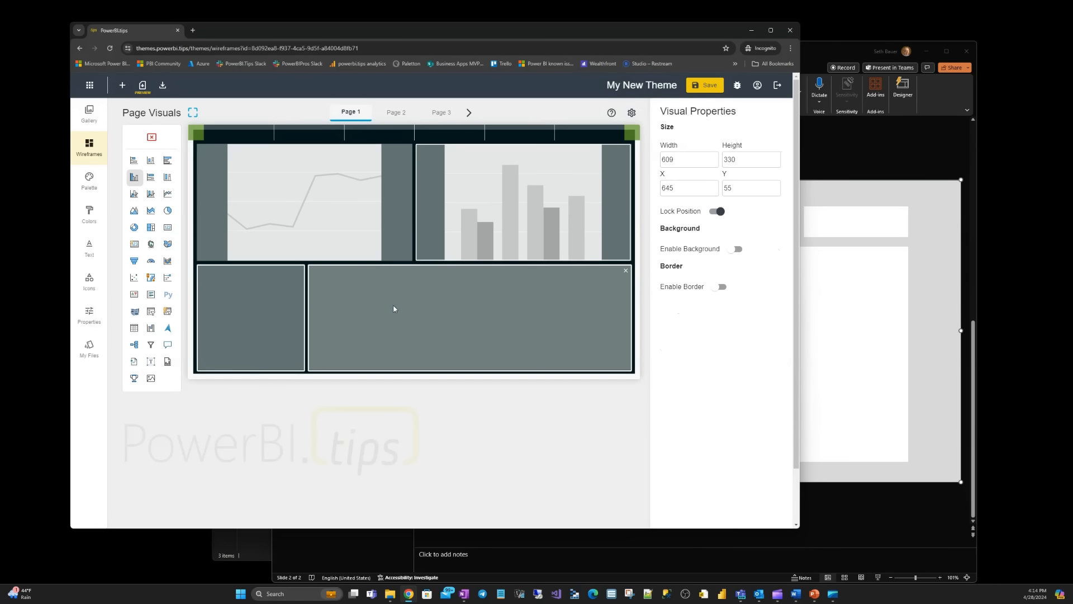
left_click(388, 310)
left_click(133, 278)
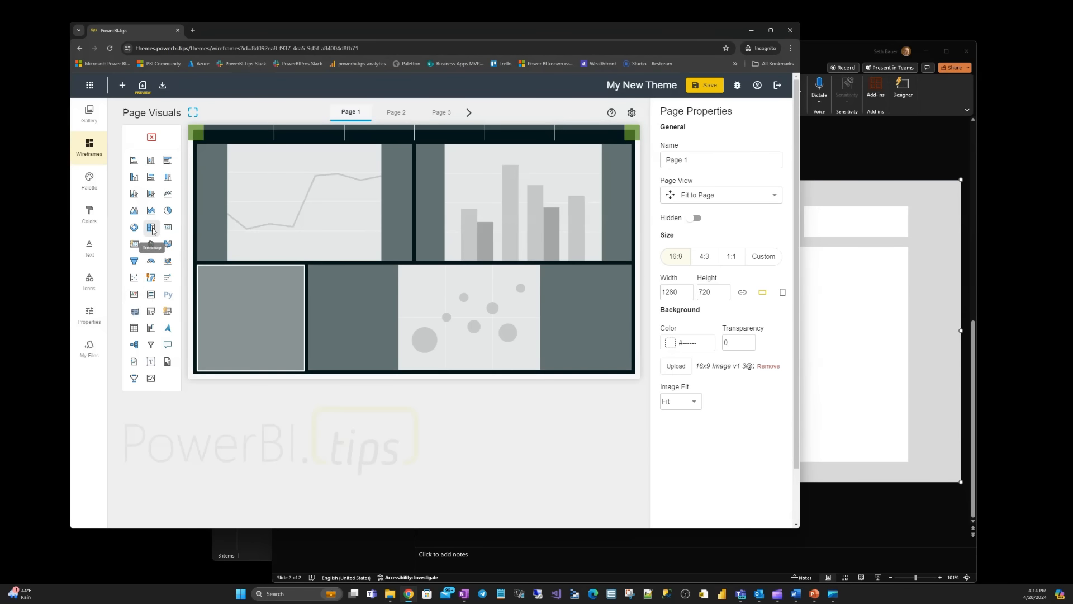
left_click(134, 227)
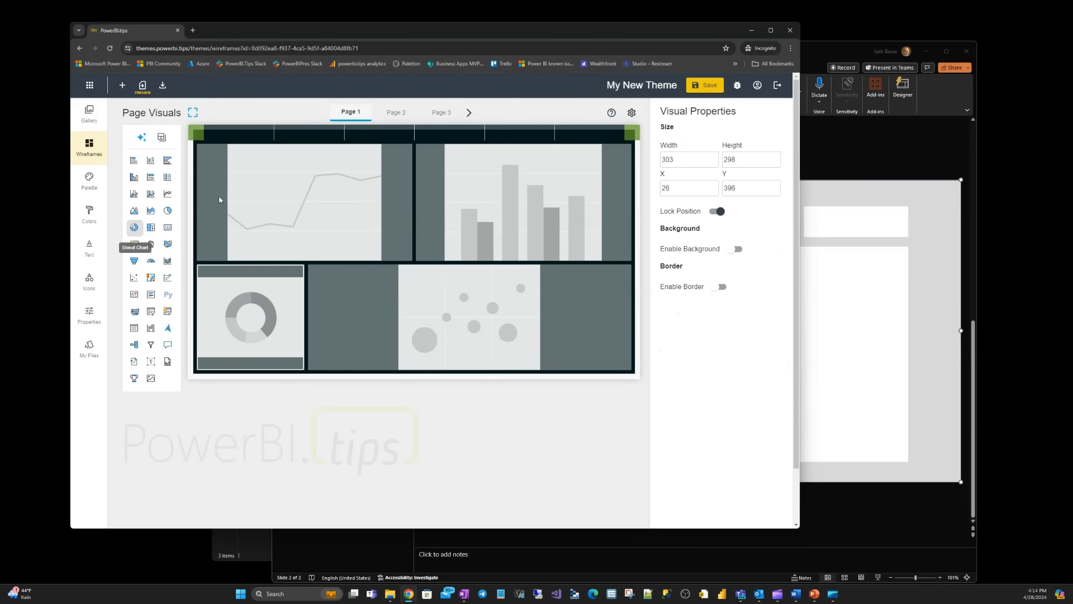
Step: Run the AI auto layout on Page 3 and place a line chart in the large left area and a pie chart in the large right area
left_click(394, 113)
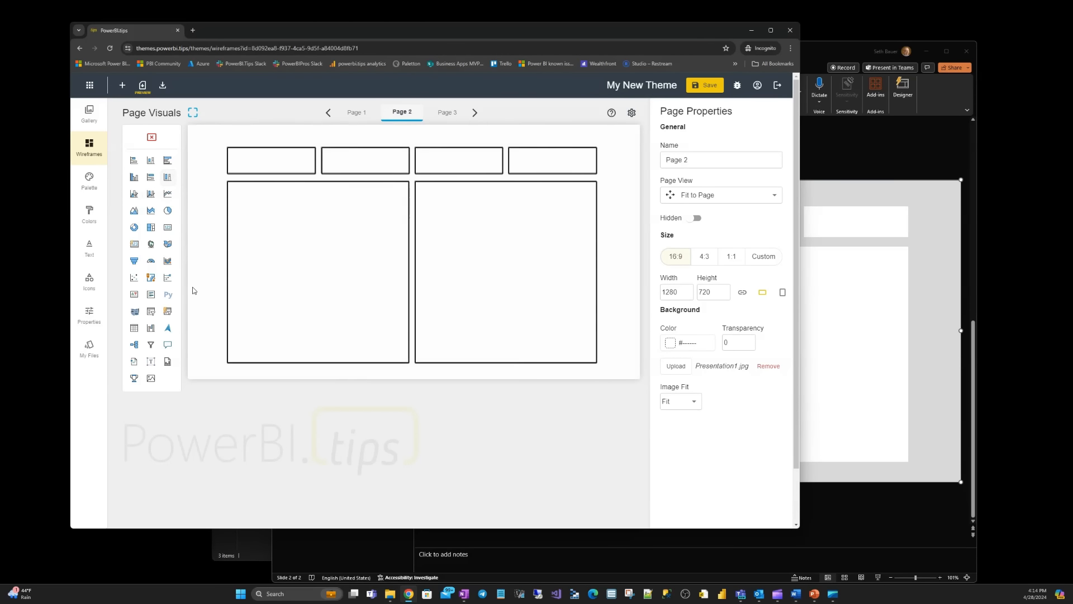
left_click(447, 114)
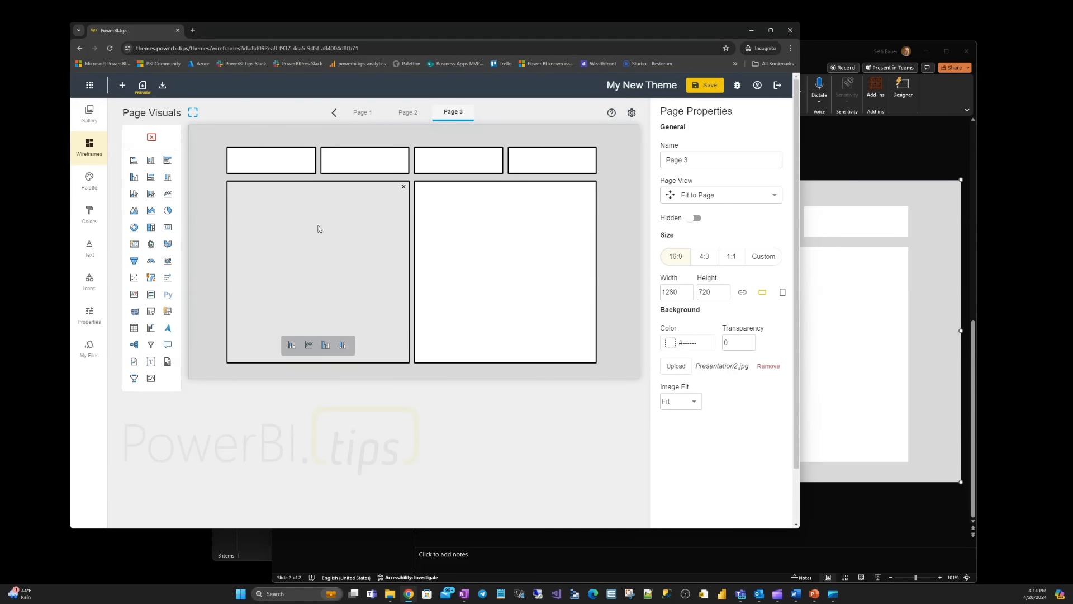
left_click(309, 345)
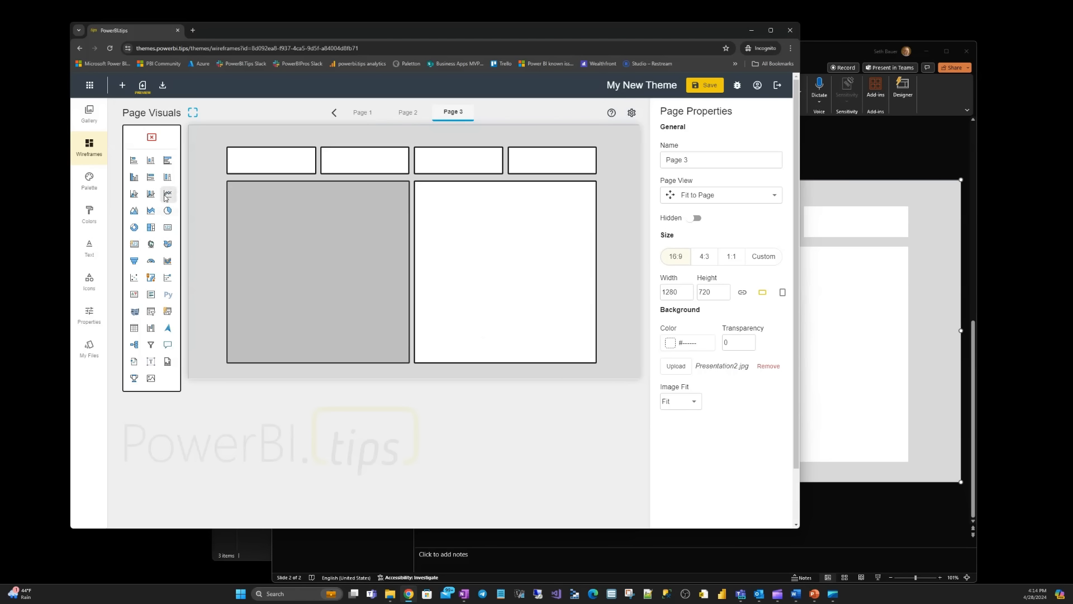
left_click(487, 209)
left_click_drag(167, 211, 481, 268)
Step: Fill Page 3's four small upper areas, from left to right, with a 100% stacked bar chart, pie chart, clustered column chart and slicer
left_click(135, 178)
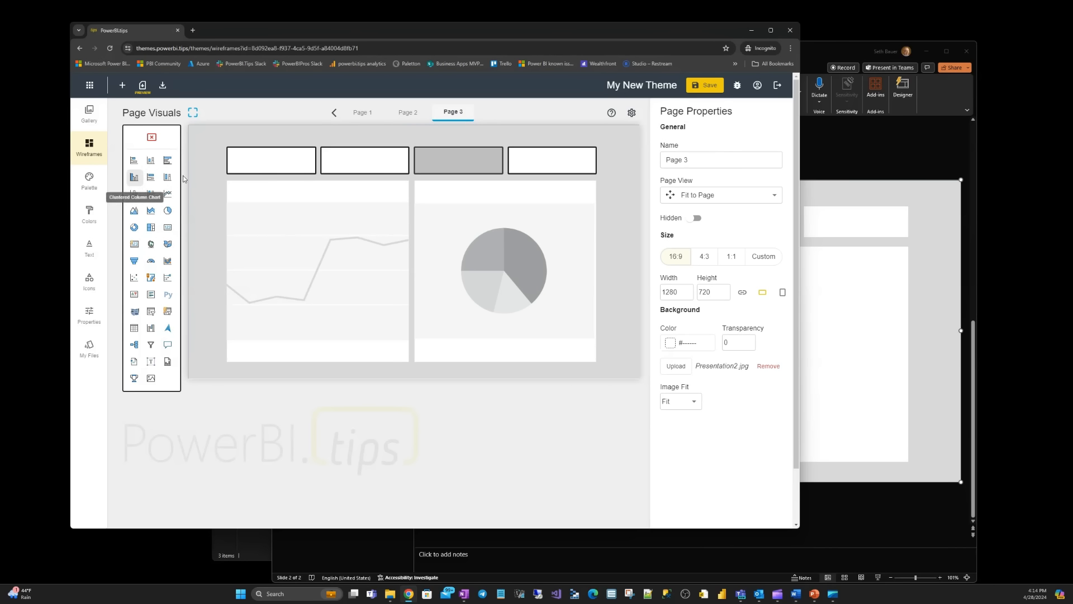
left_click(266, 163)
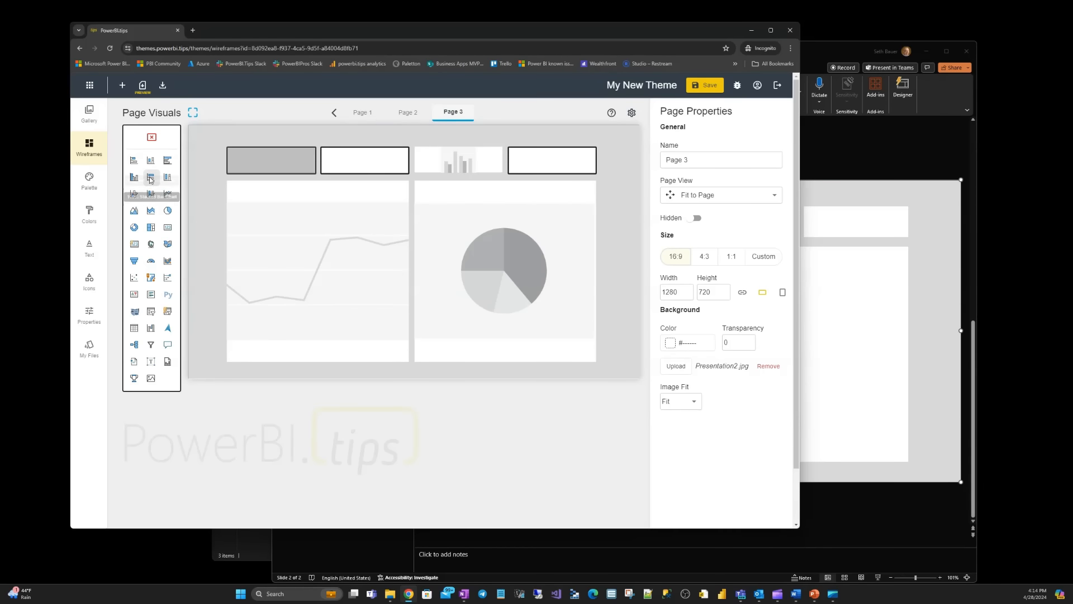
left_click(152, 178)
left_click(373, 166)
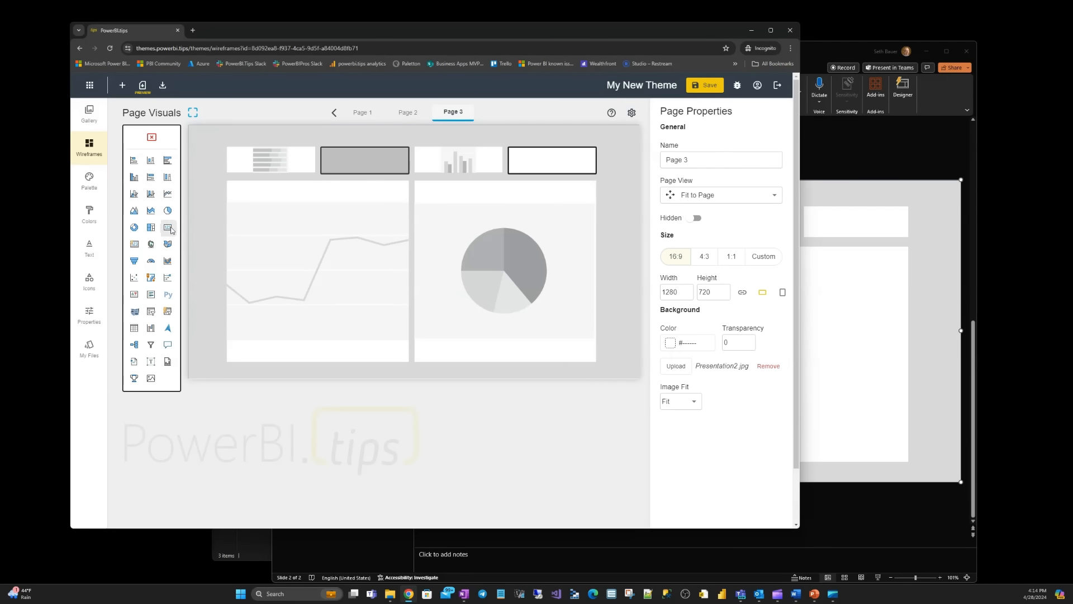
left_click(167, 211)
left_click(542, 160)
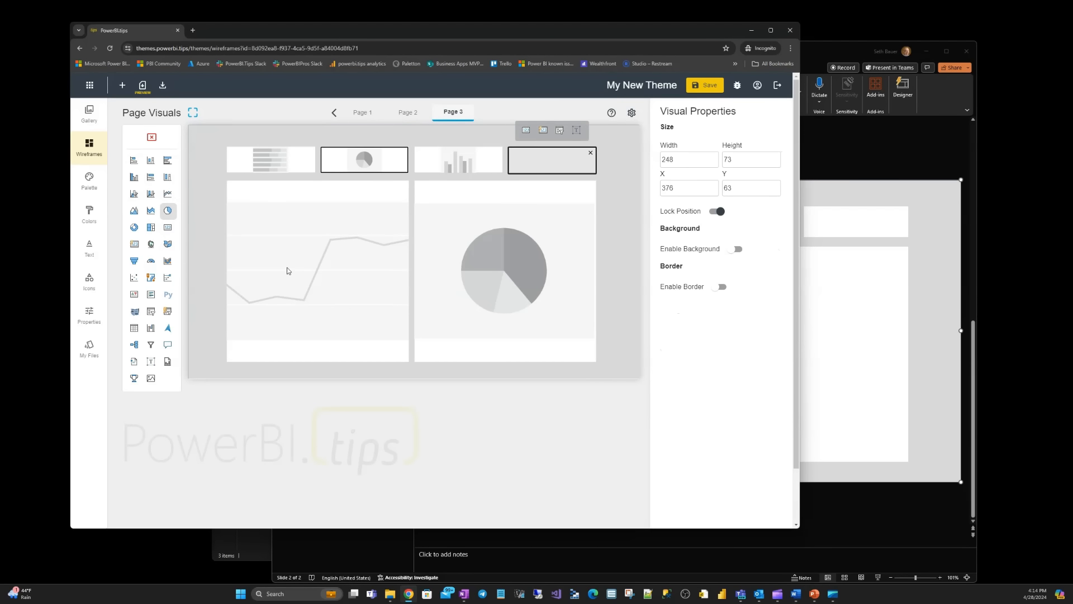
left_click(150, 311)
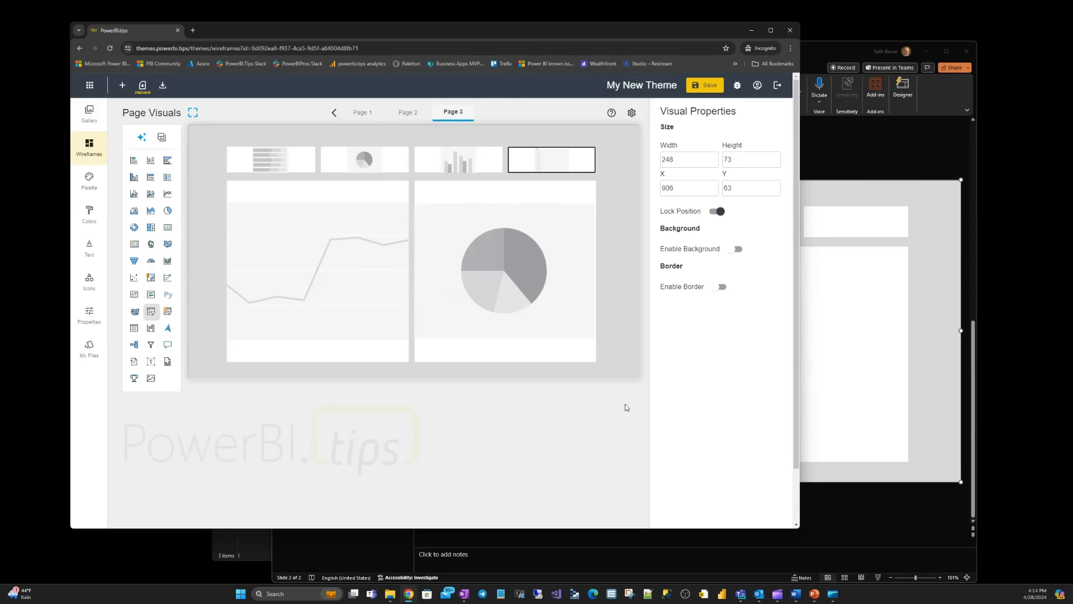
Step: Name the theme AI and download it as AI.zip into the 3-Automatic Visual Objects w-AI folder
left_click(362, 112)
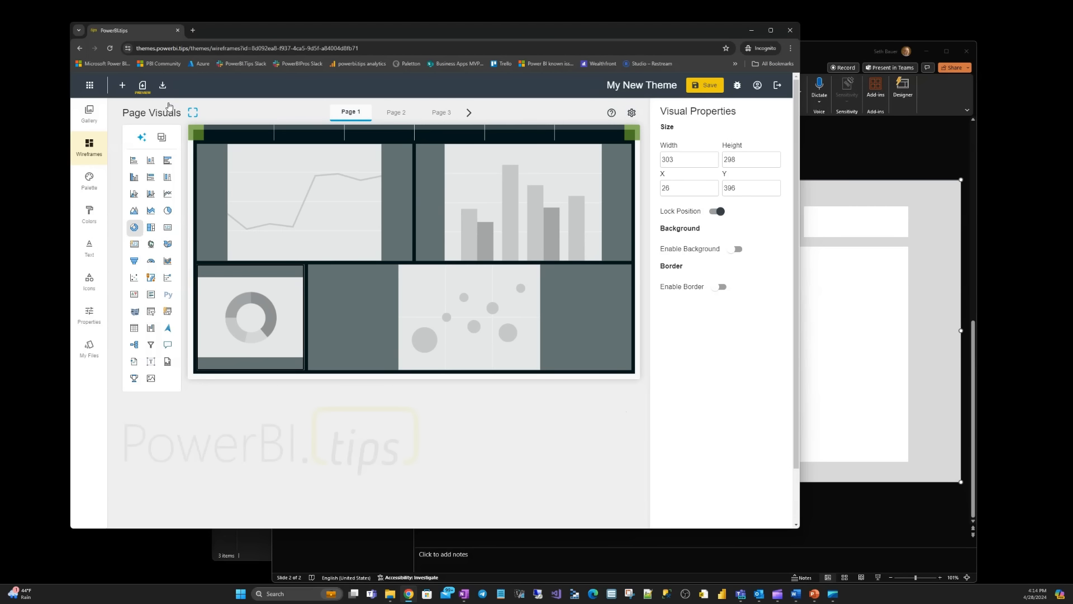
left_click(143, 87)
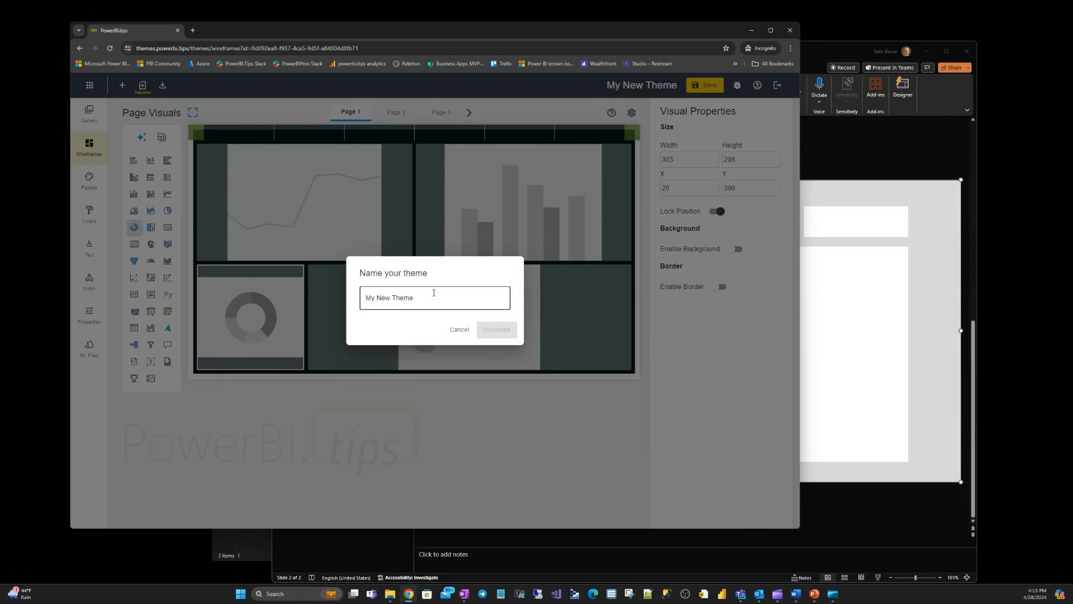
triple_click(433, 293)
type("Al")
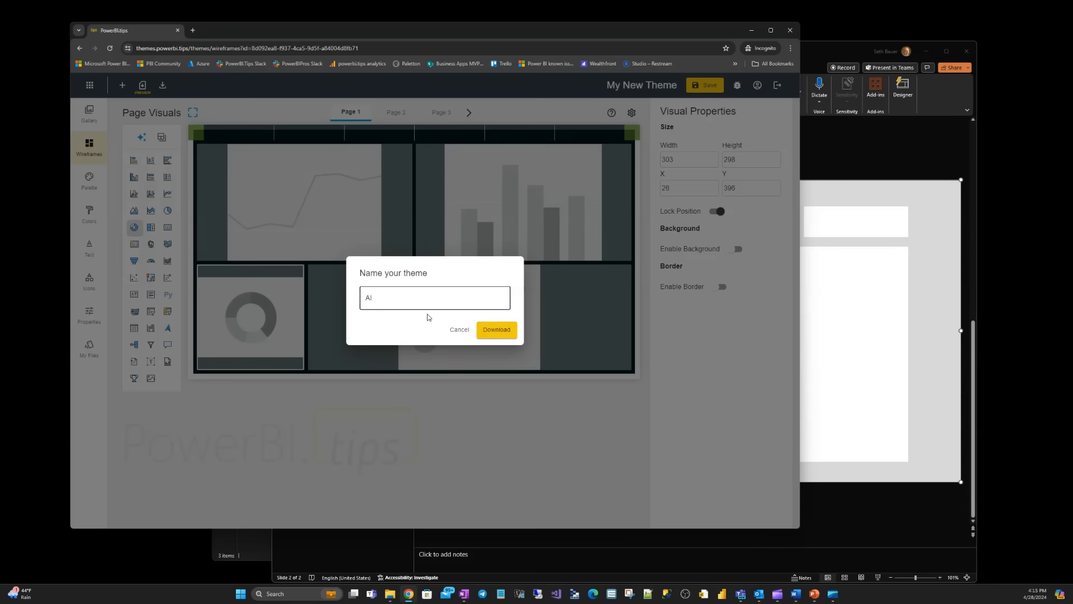
left_click(487, 331)
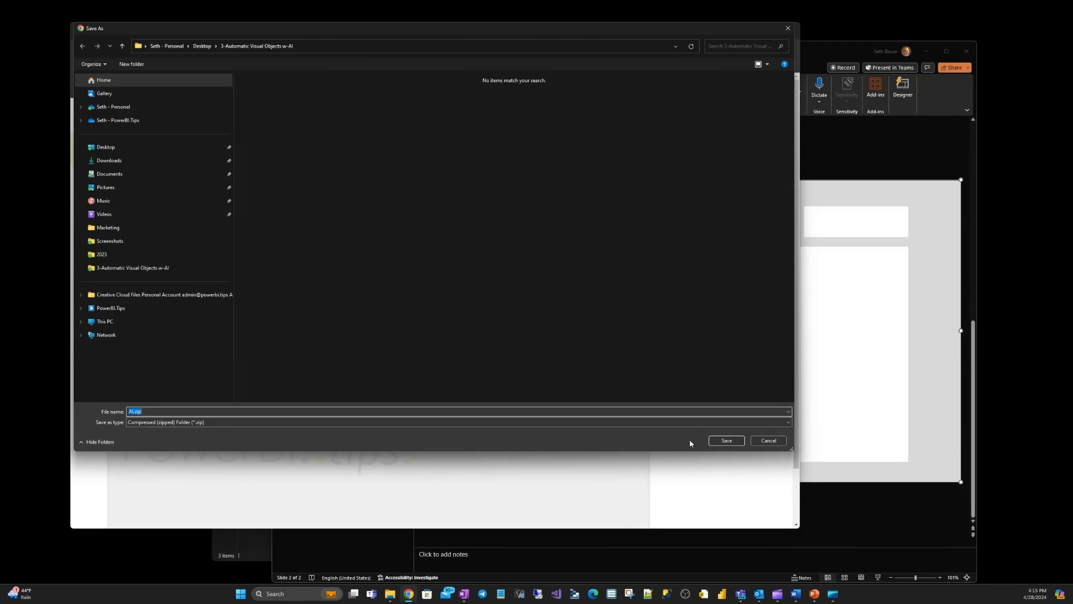
left_click(725, 440)
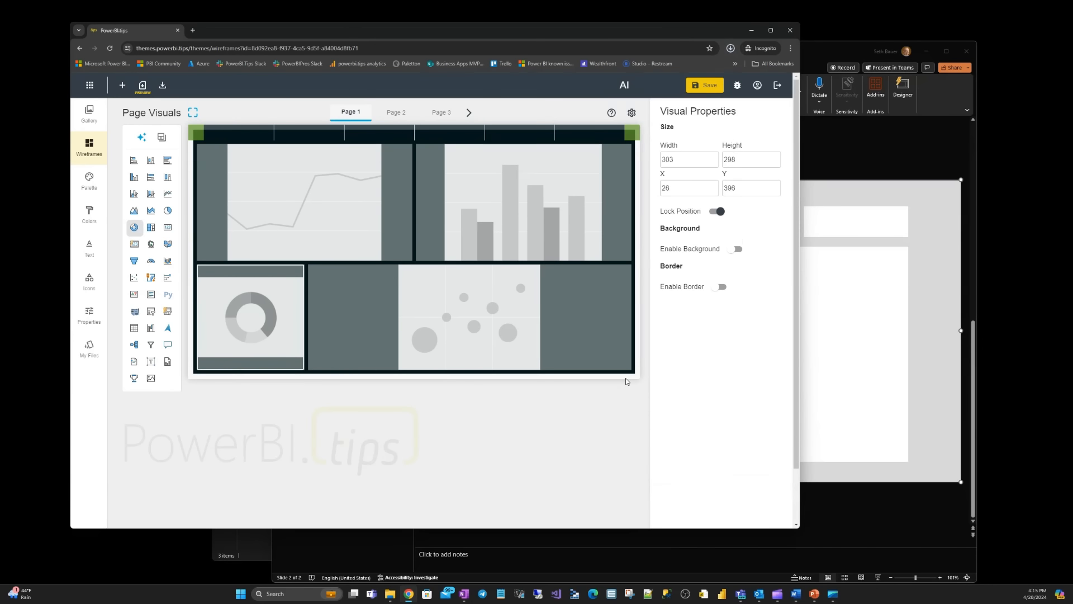
Step: Switch to File Explorer and extract AI.zip into an AI folder beside the background images
left_click(261, 558)
double_click(312, 283)
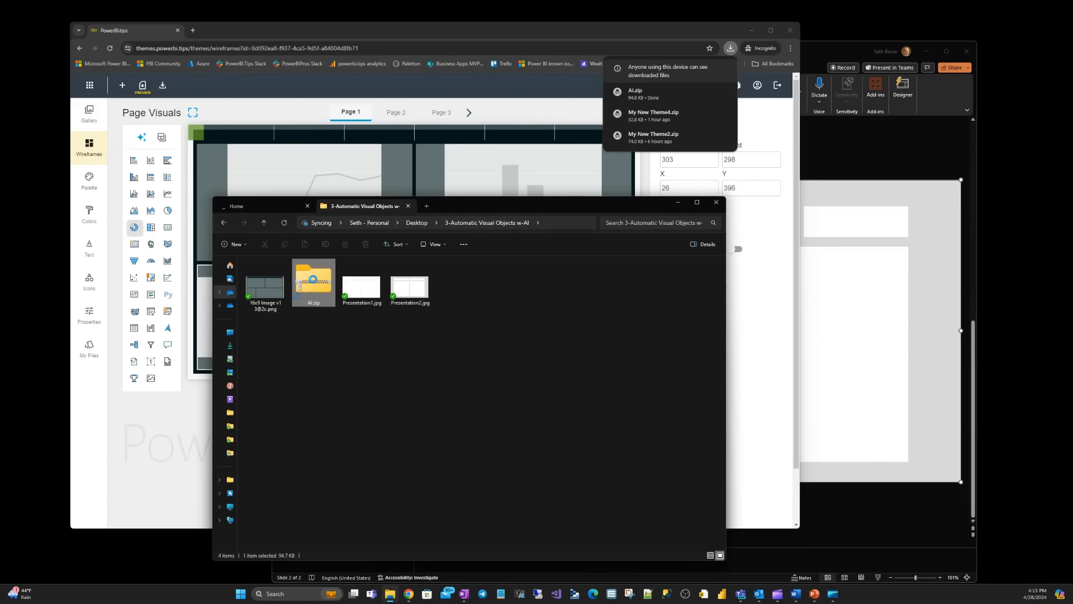
right_click(313, 278)
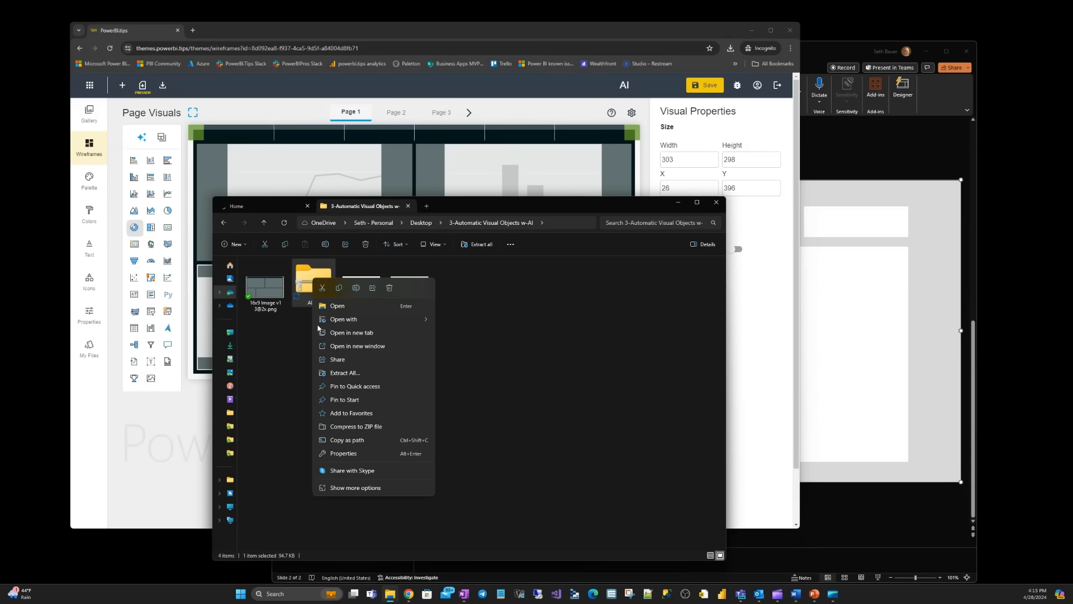
left_click(338, 373)
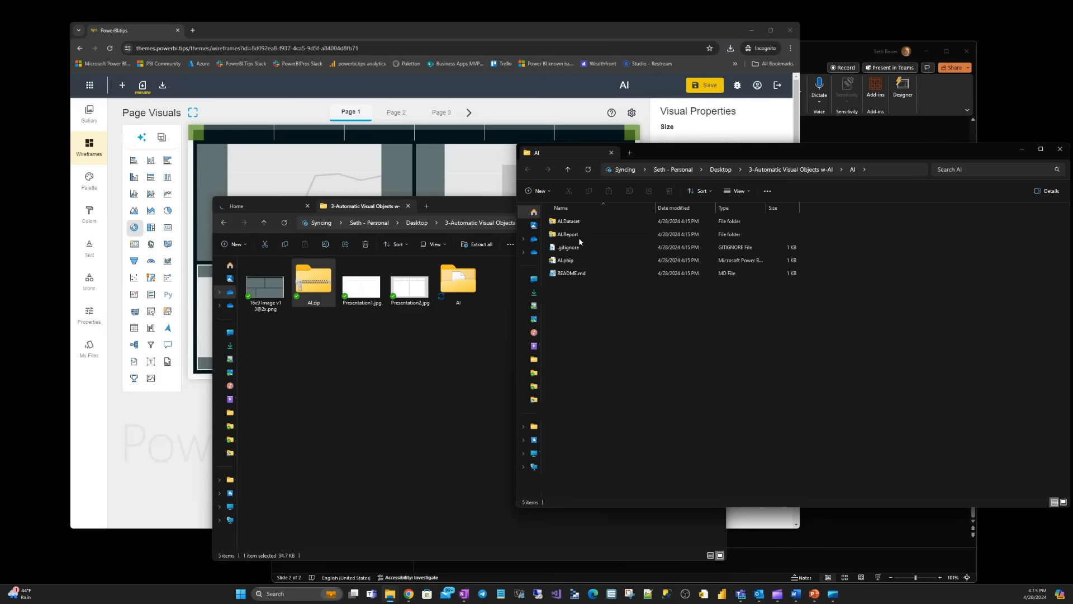
Step: Open AI.pbip in Power BI Desktop and dismiss the notice about refreshing calculated objects
left_click(576, 262)
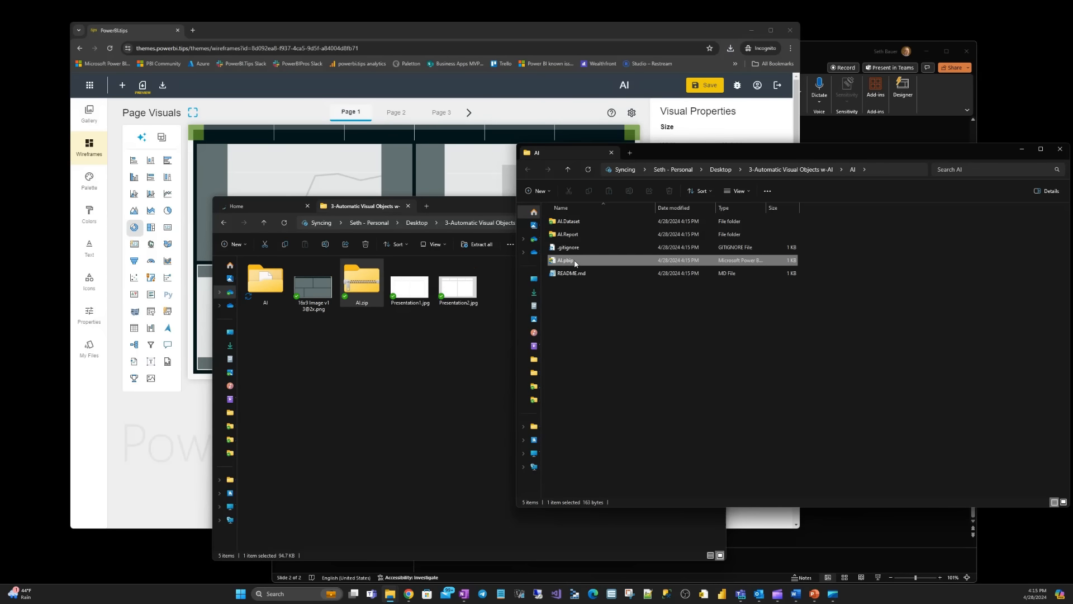
double_click(565, 261)
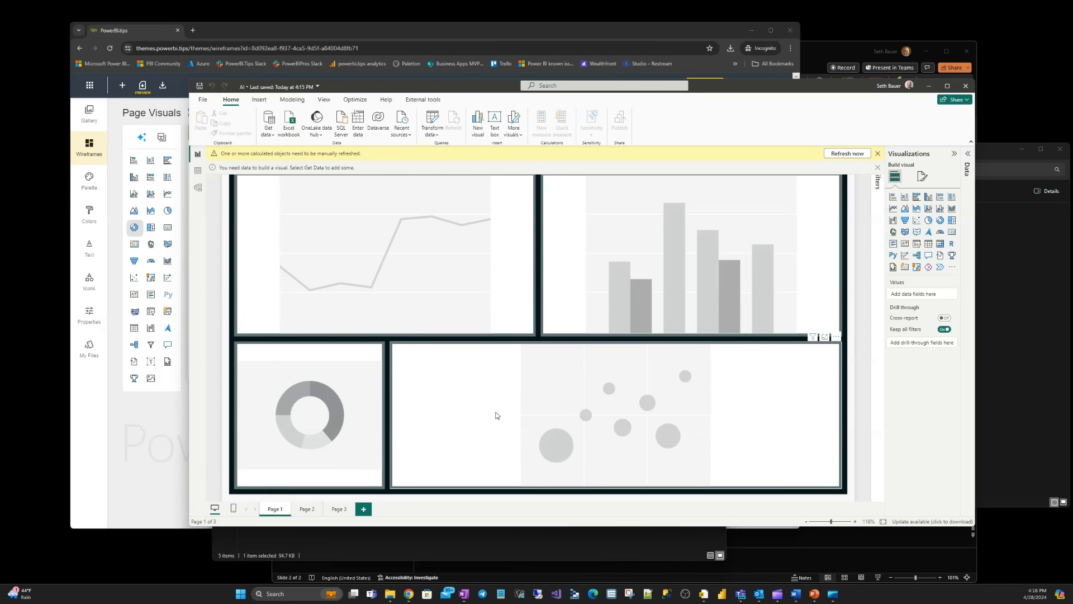
left_click(878, 153)
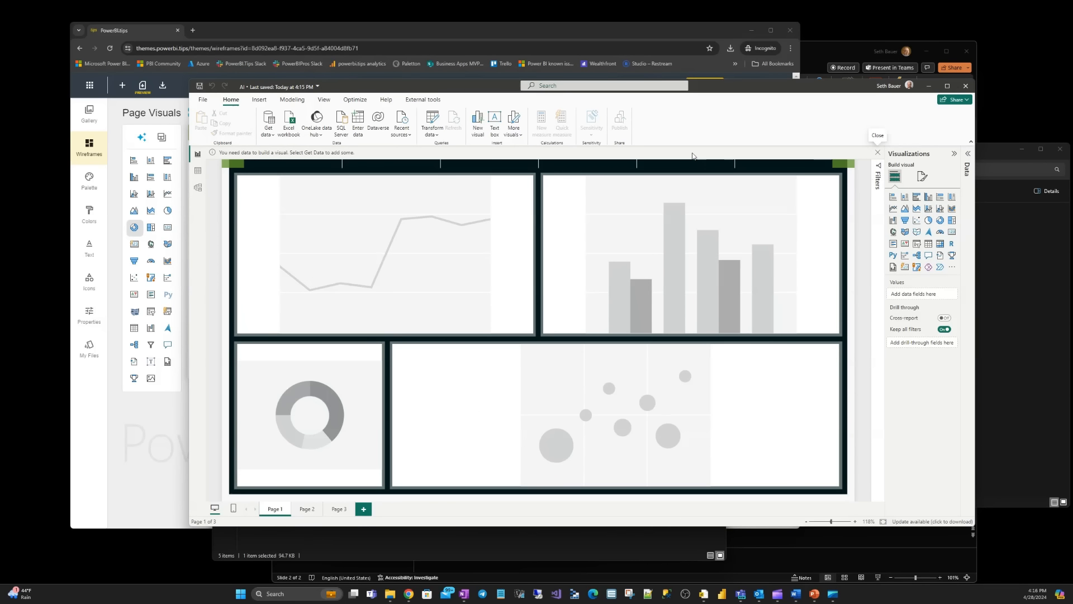
Step: Check Pages 1 to 3 of the report, selecting the line charts and Page 3's 100% stacked bar chart to examine their placement
left_click(571, 185)
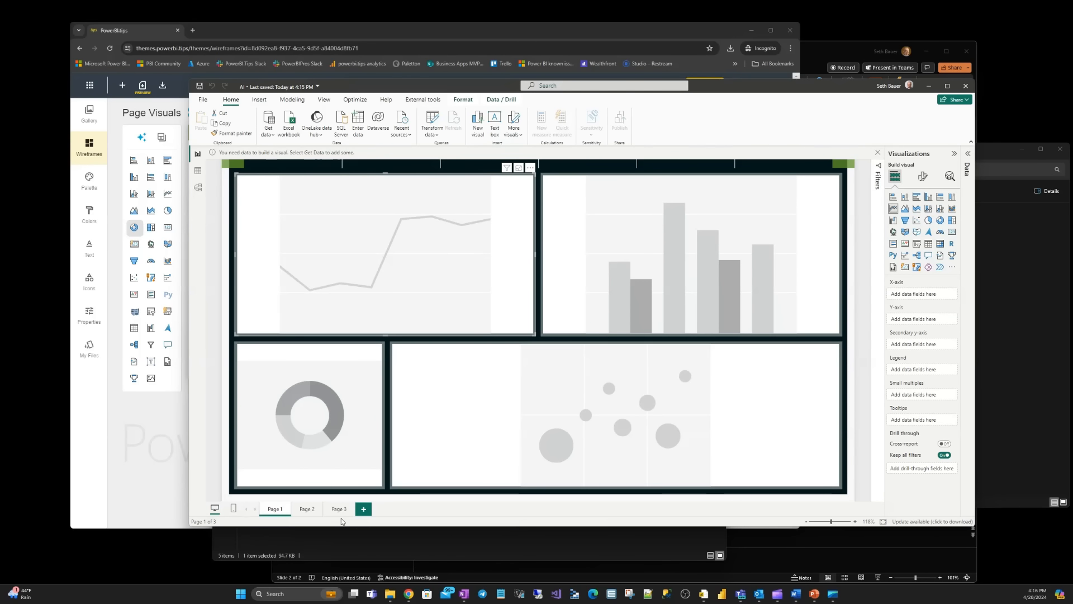
left_click(302, 511)
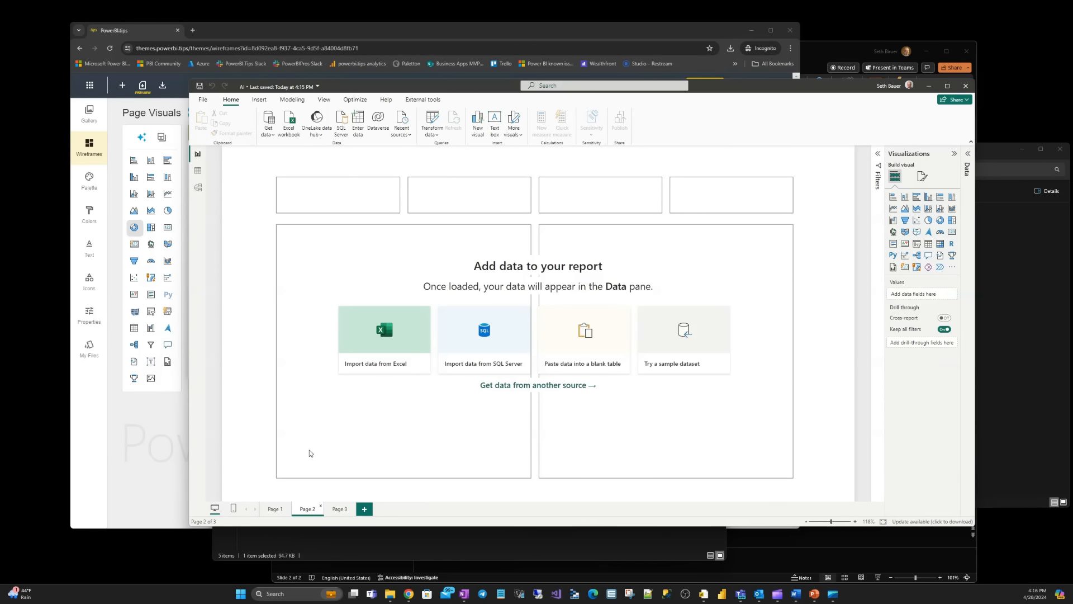
left_click(339, 510)
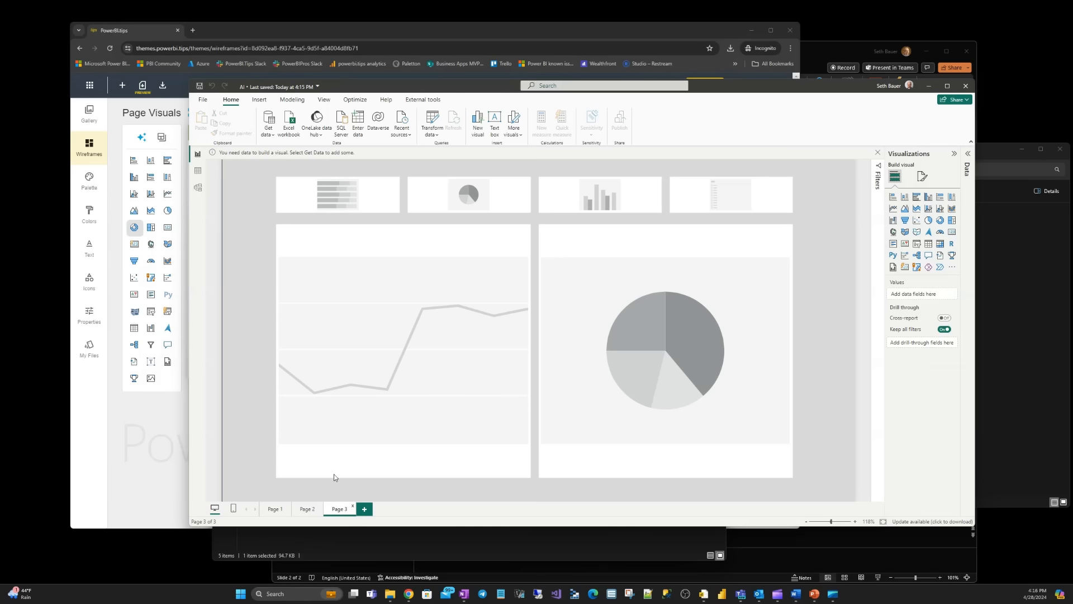
left_click(441, 404)
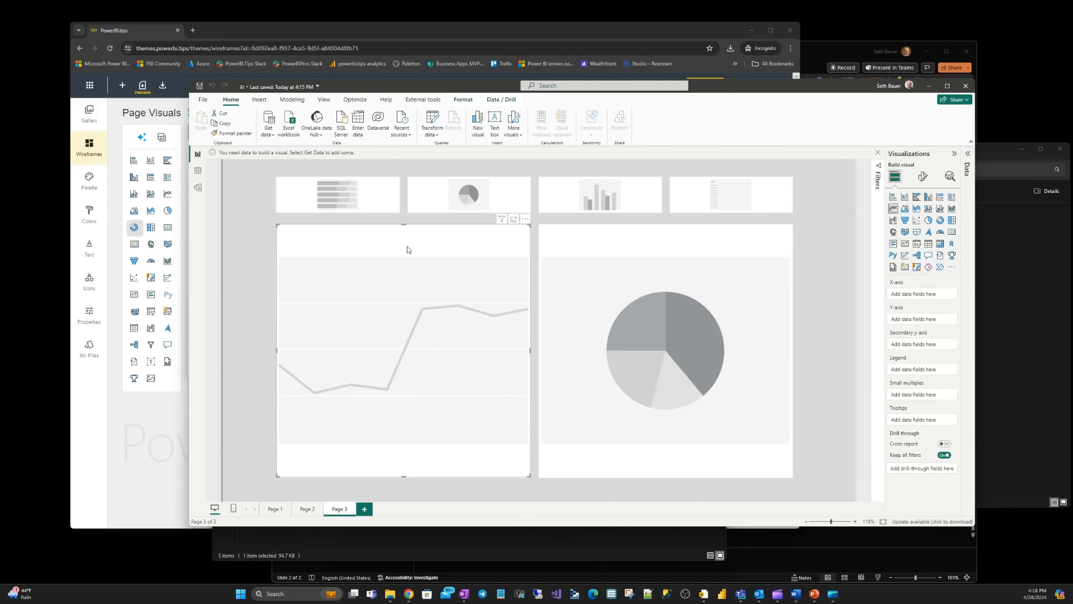
left_click(350, 202)
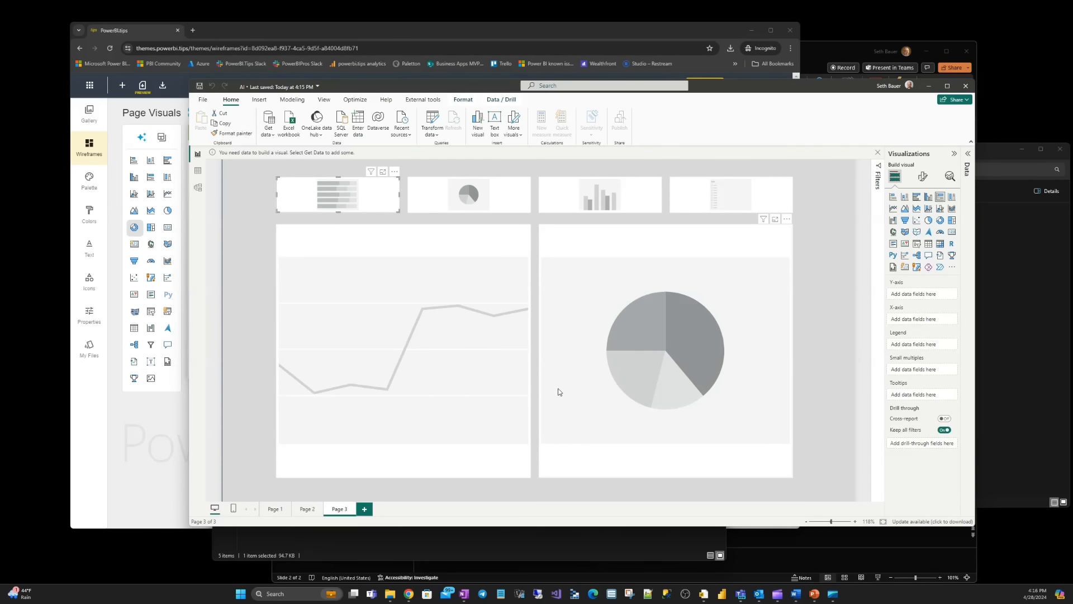
left_click(878, 154)
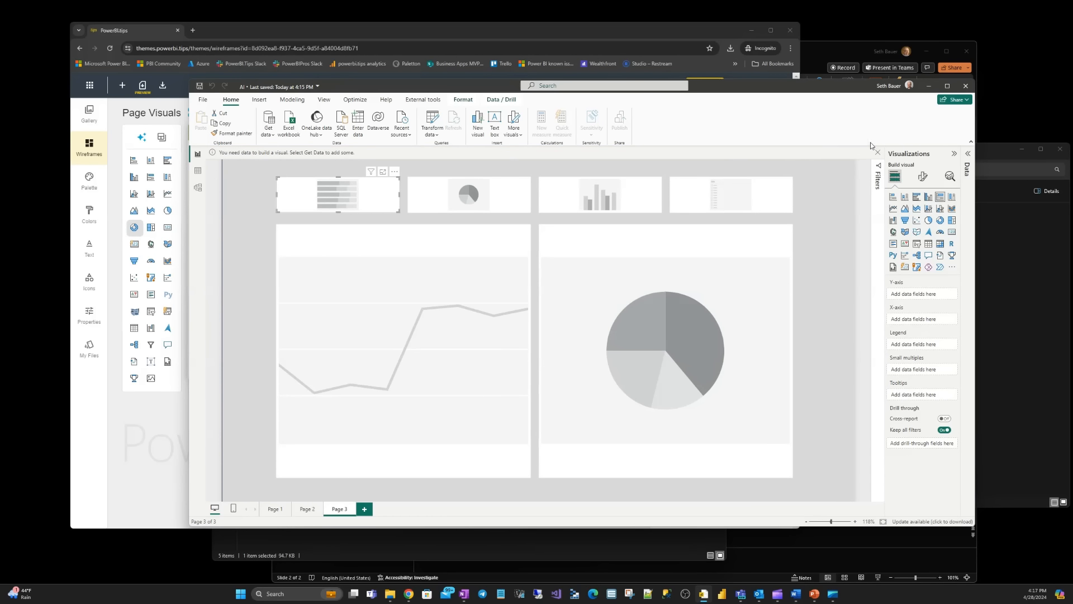